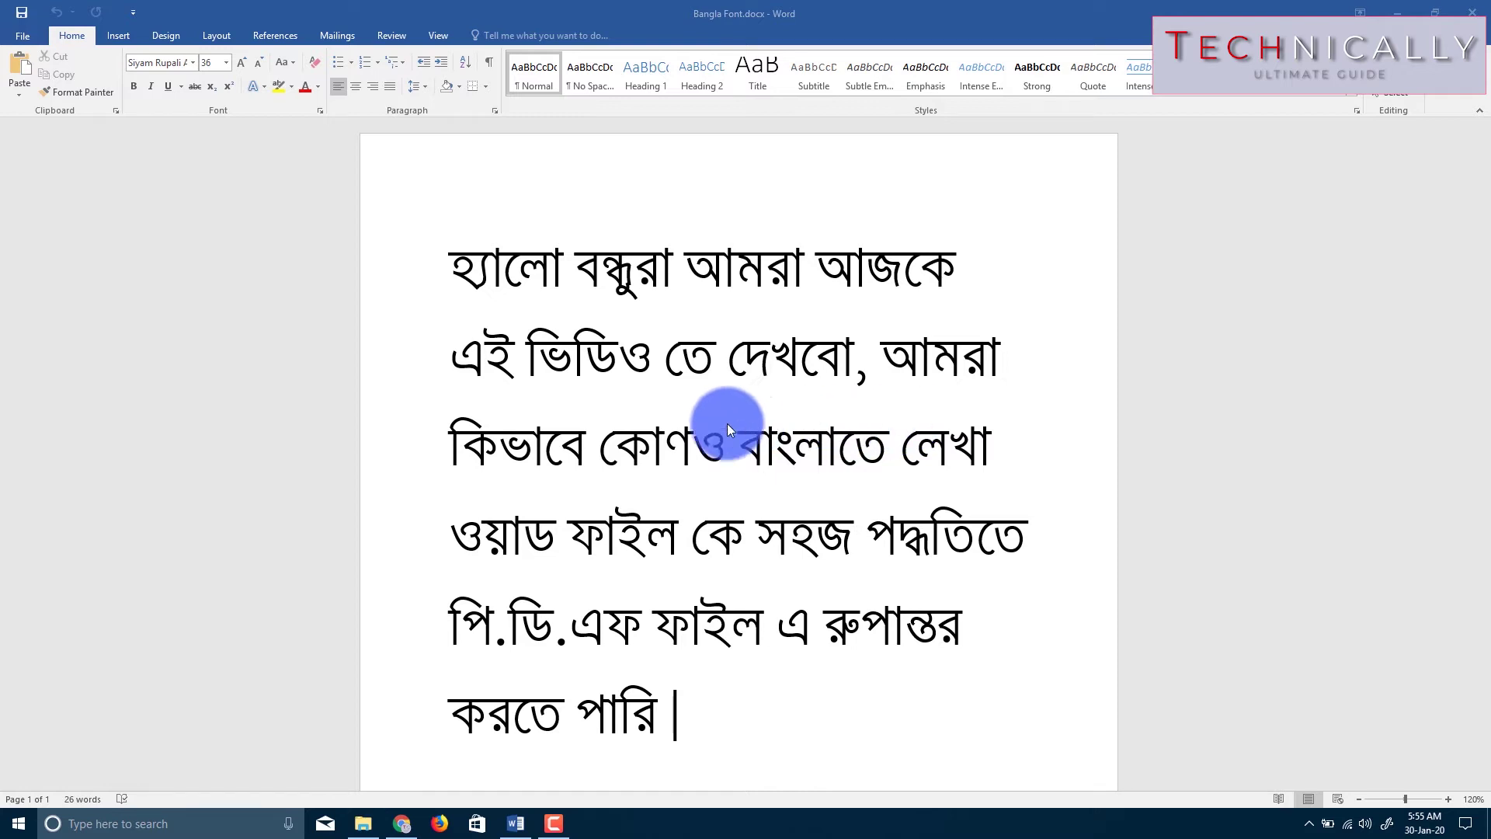
Step: Select all six lines of the Bangla paragraph, redoing an initial partial selection
{"action": "mouse_move", "coordinate": [454, 251]}
{"action": "left_mouse_down"}
{"action": "mouse_move", "coordinate": [674, 631]}
{"action": "mouse_move", "coordinate": [686, 705]}
{"action": "left_mouse_up"}
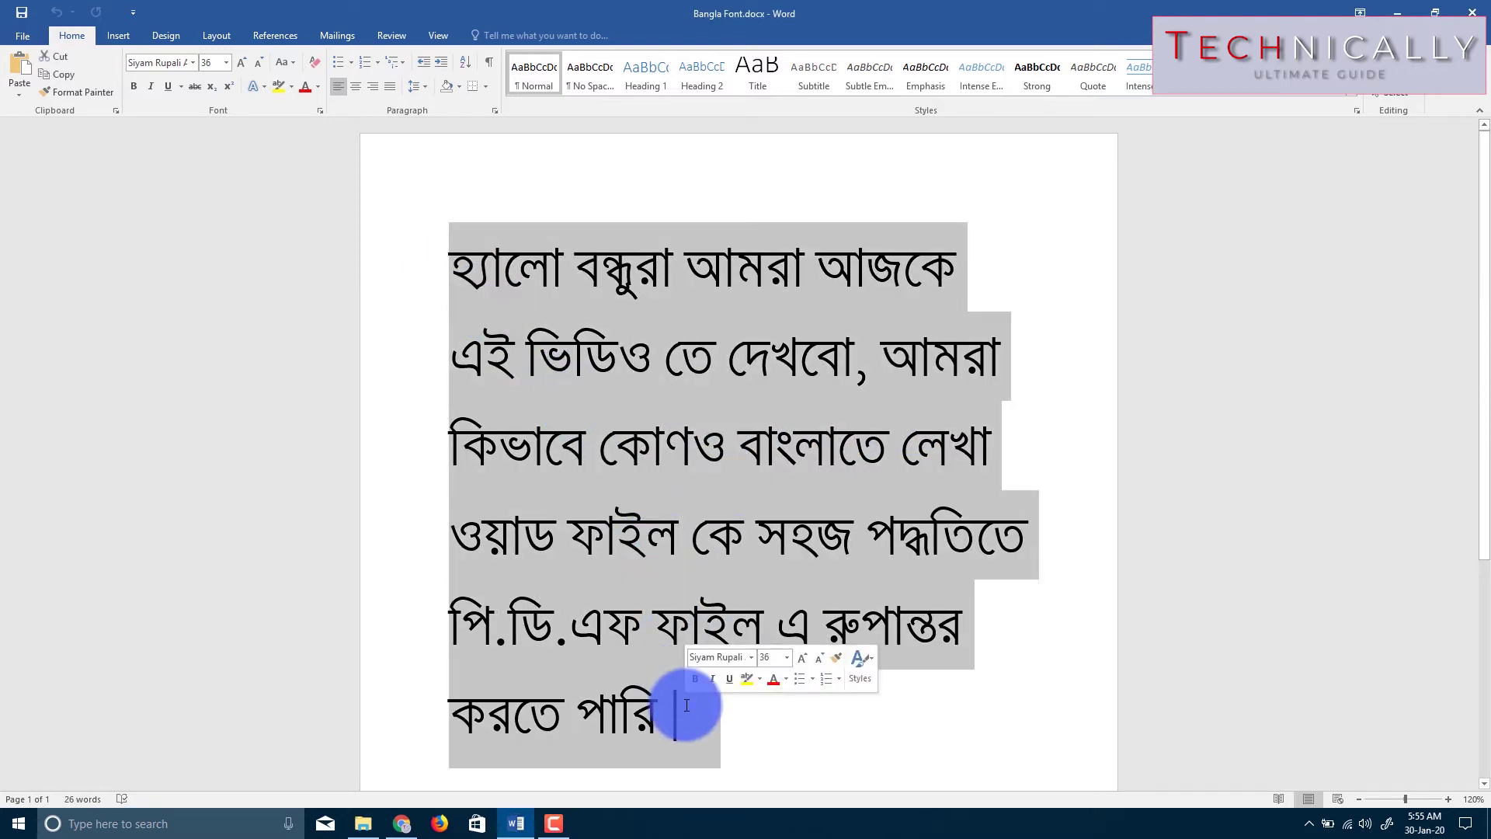
{"action": "left_click", "coordinate": [604, 473]}
{"action": "left_click_drag", "start_coordinate": [451, 272], "coordinate": [709, 699]}
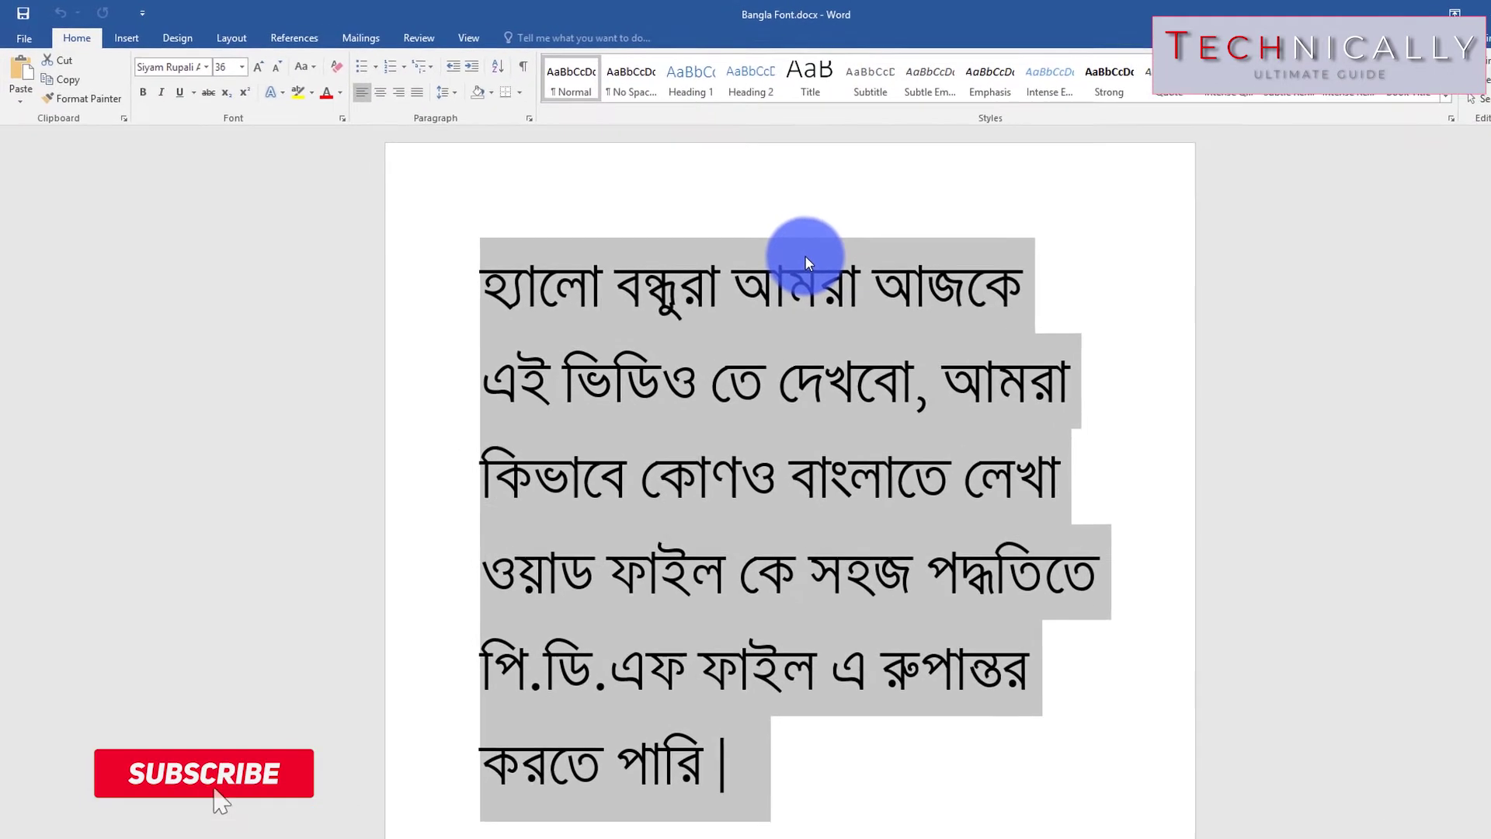
Step: Print the document to the Microsoft Print to PDF printer
{"action": "left_click", "coordinate": [27, 52]}
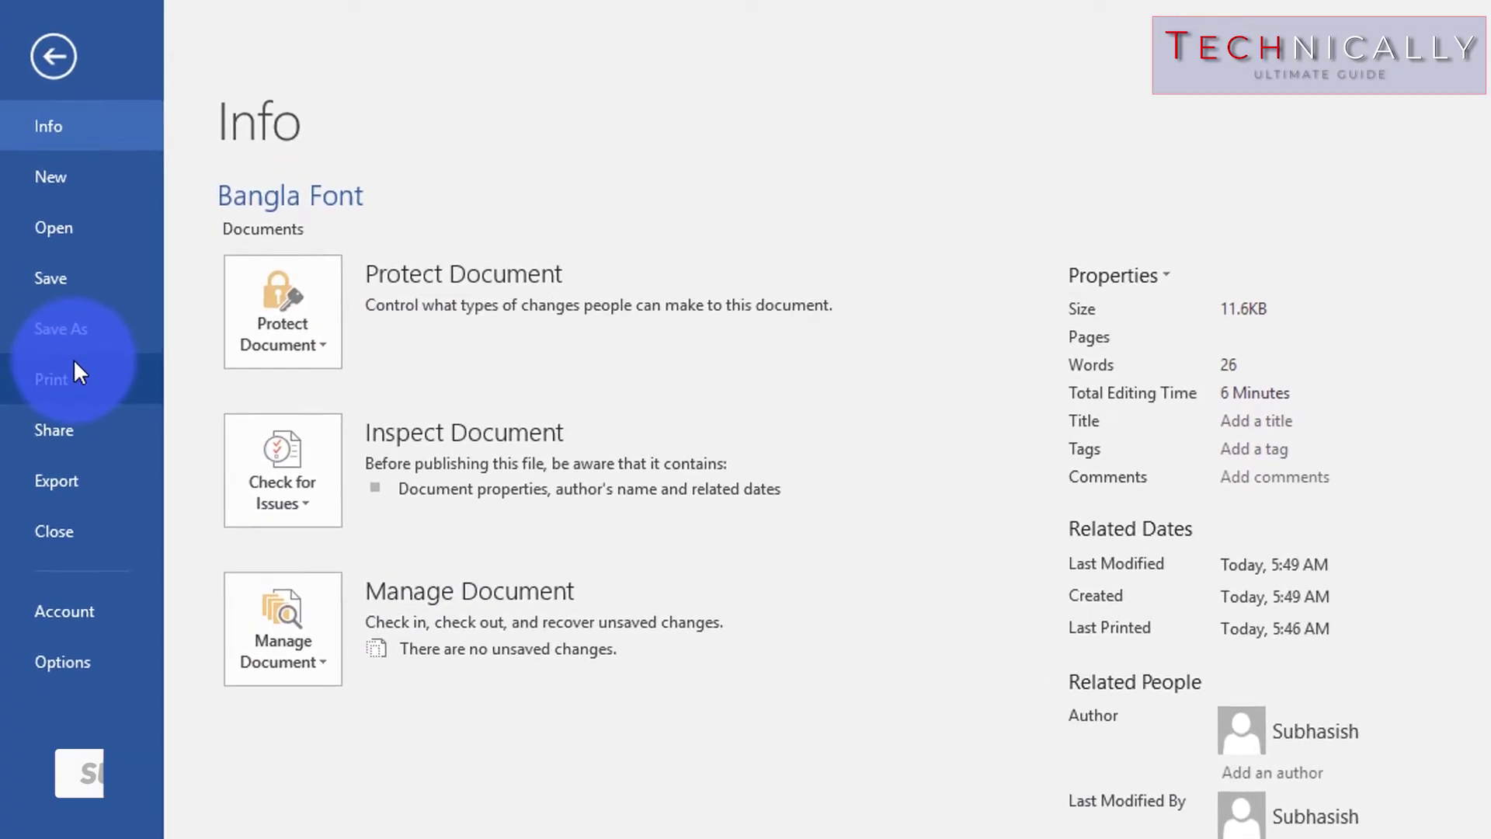
{"action": "left_click", "coordinate": [75, 371]}
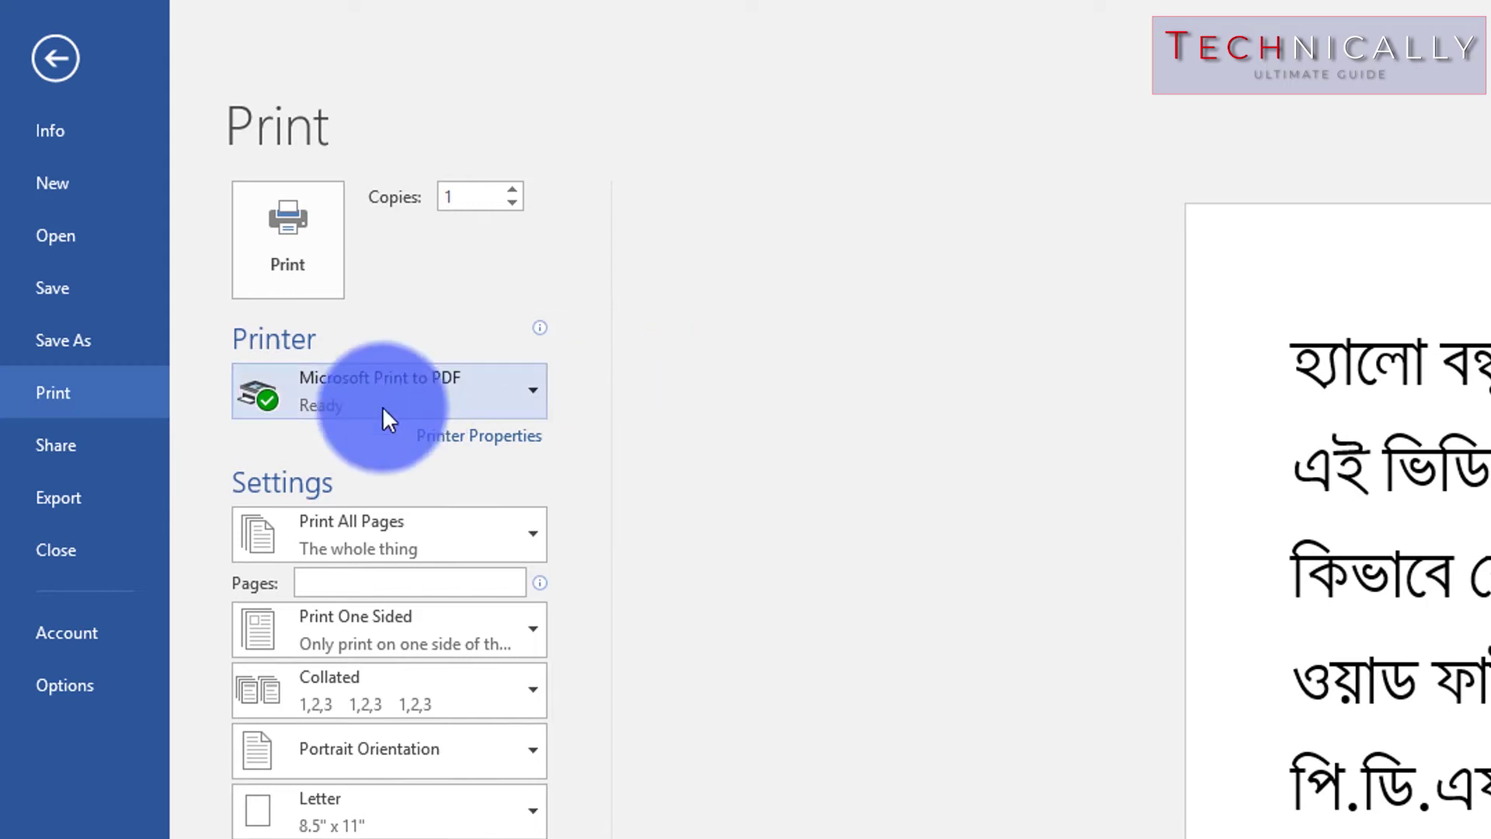
{"action": "left_click", "coordinate": [517, 404]}
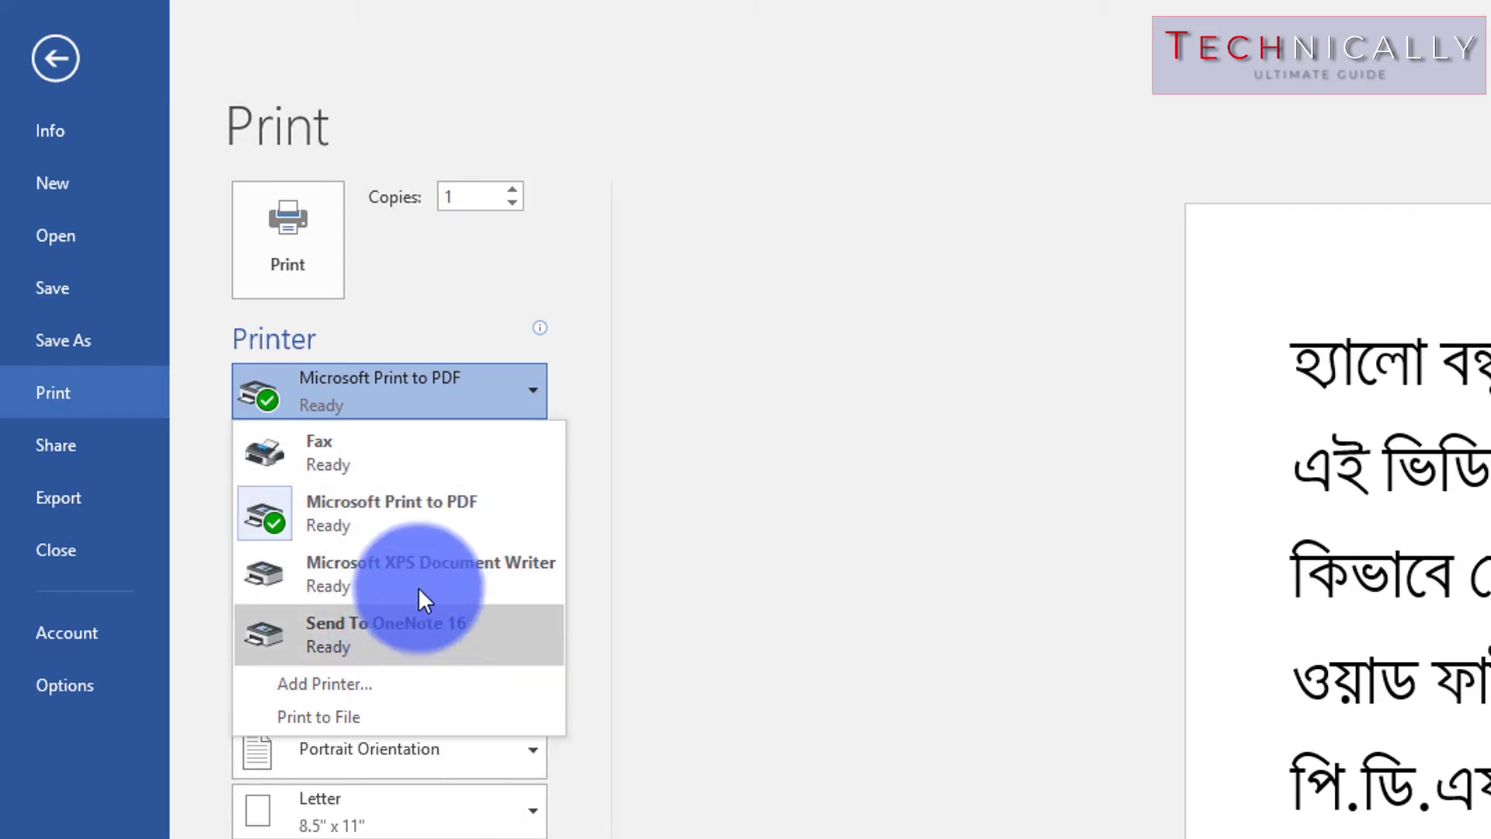
{"action": "left_click", "coordinate": [346, 515]}
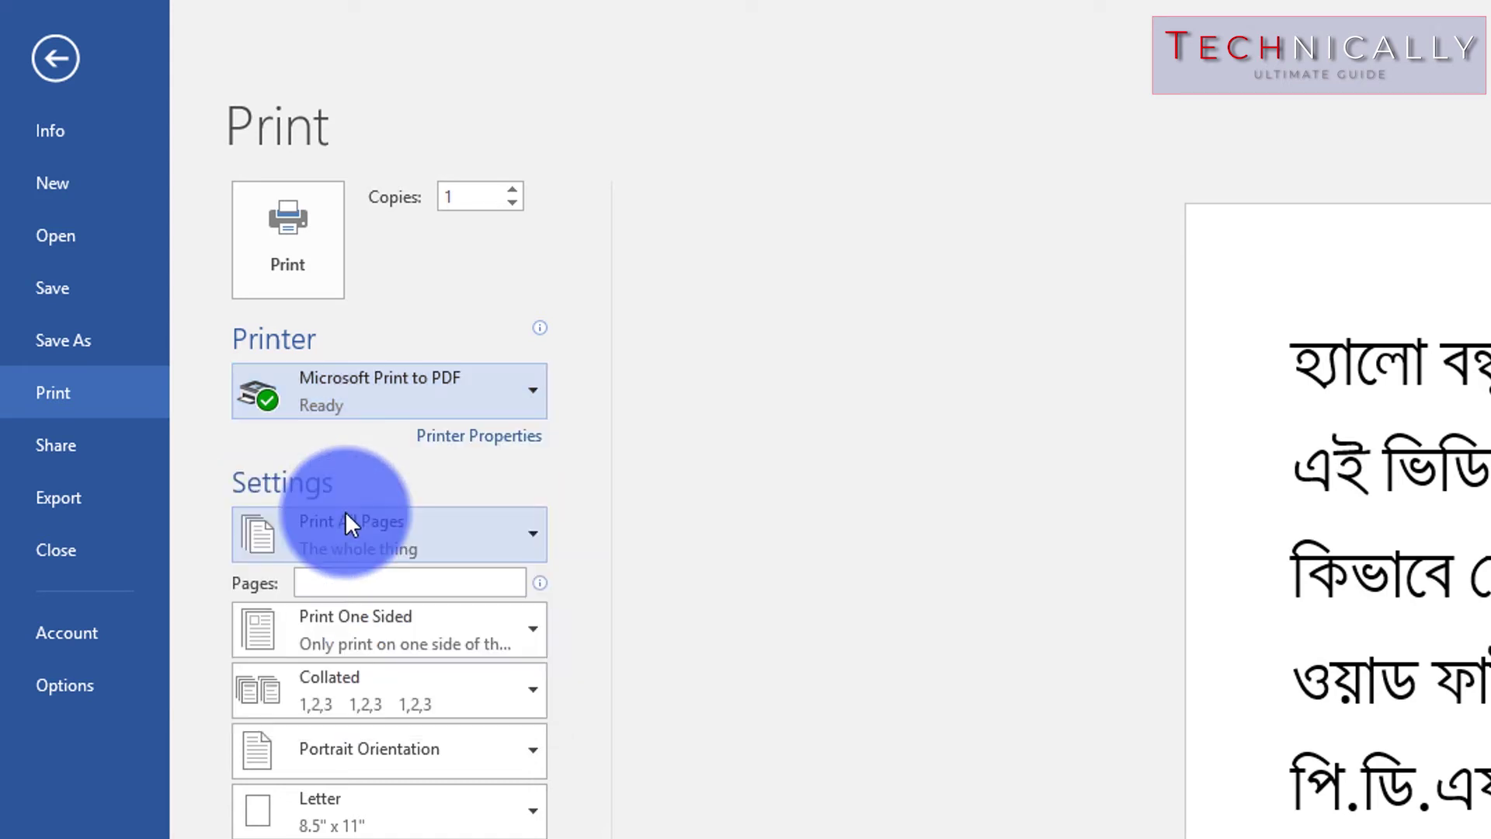
{"action": "left_click", "coordinate": [294, 237]}
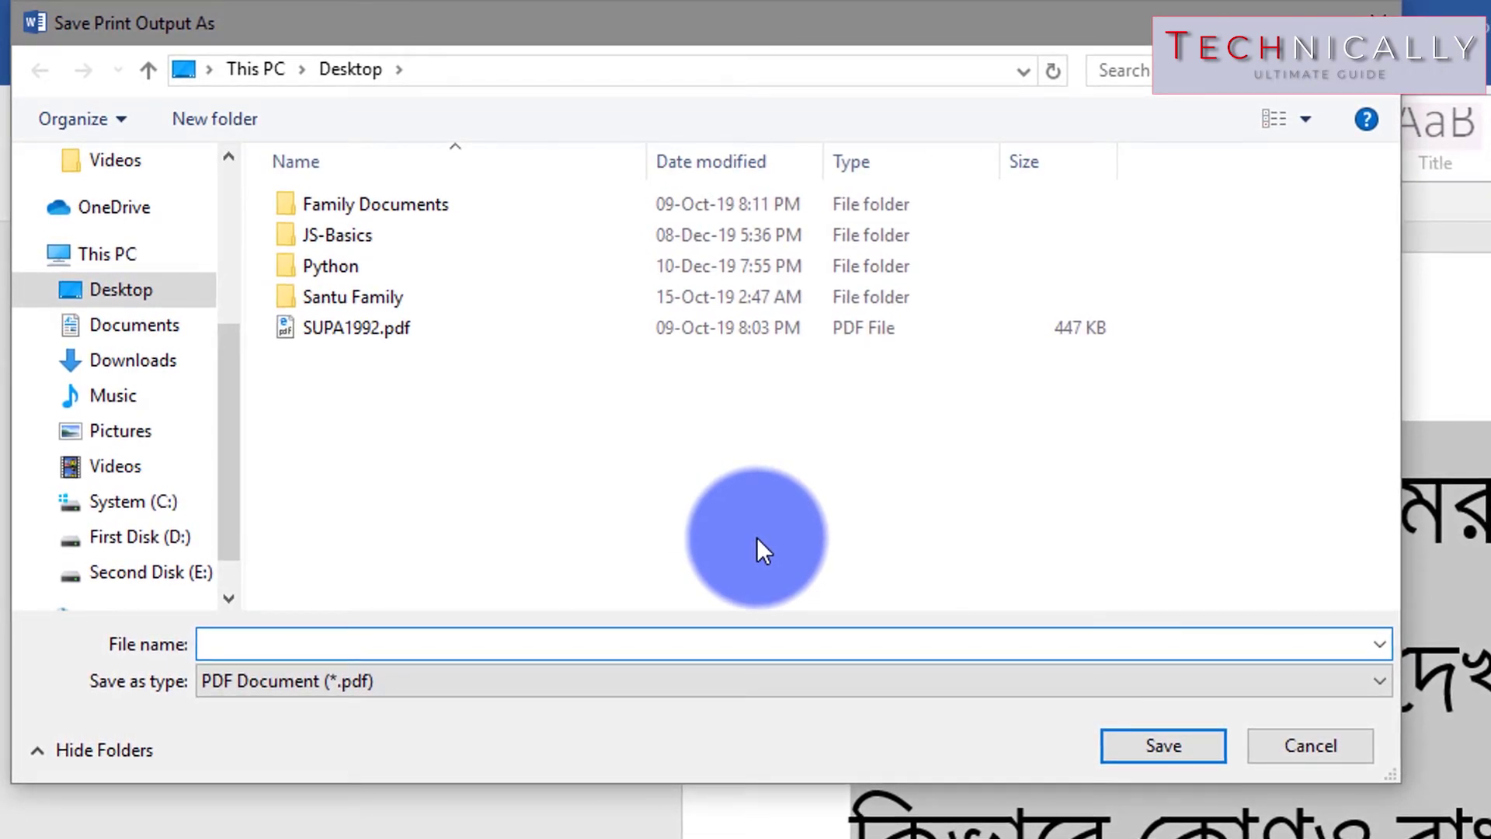
Step: Save the print output on the Desktop as Bangla, keeping the PDF Document type
{"action": "left_click", "coordinate": [123, 293]}
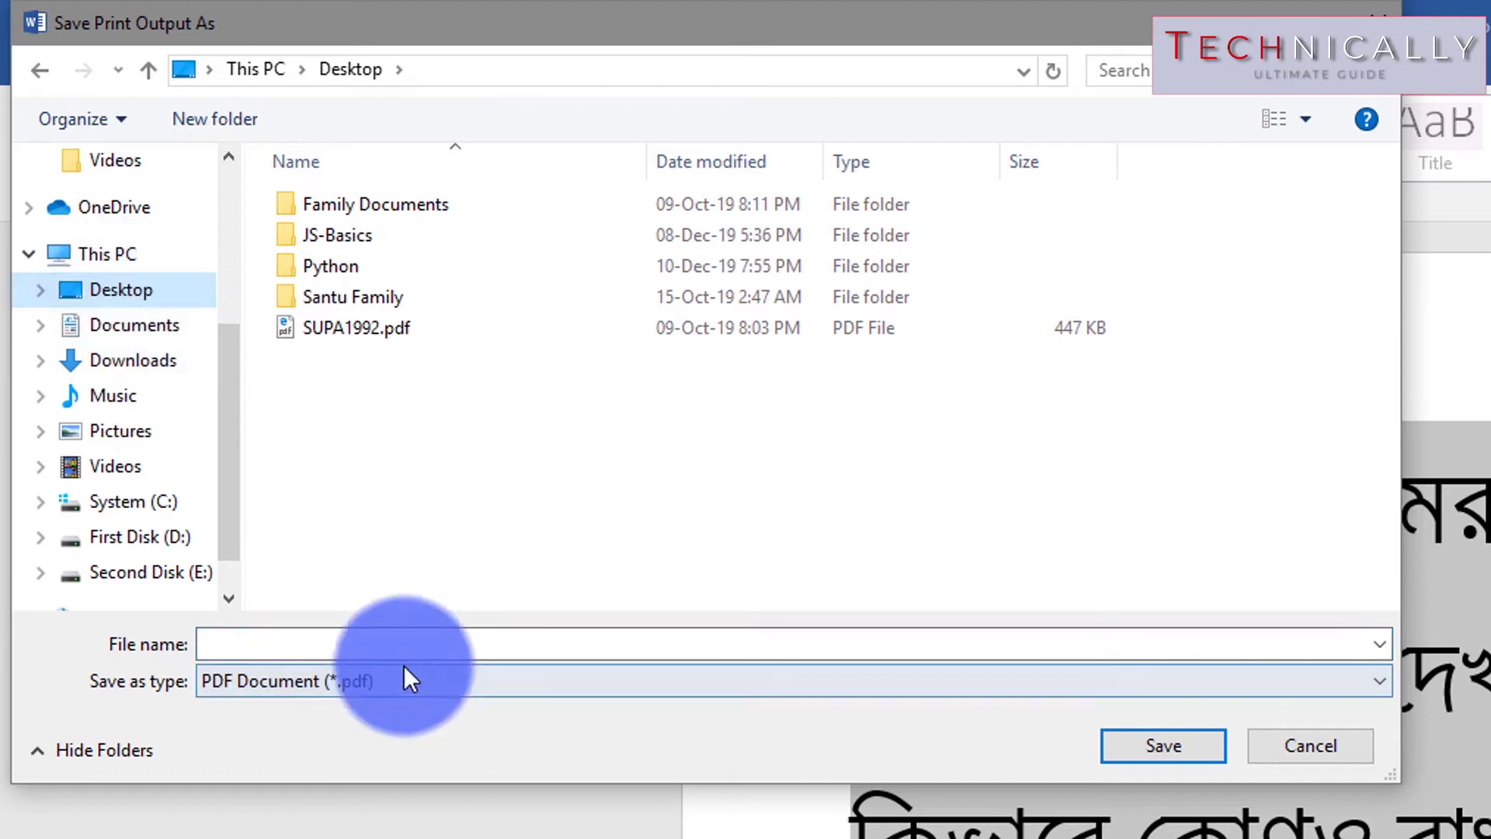
{"action": "left_click", "coordinate": [112, 292]}
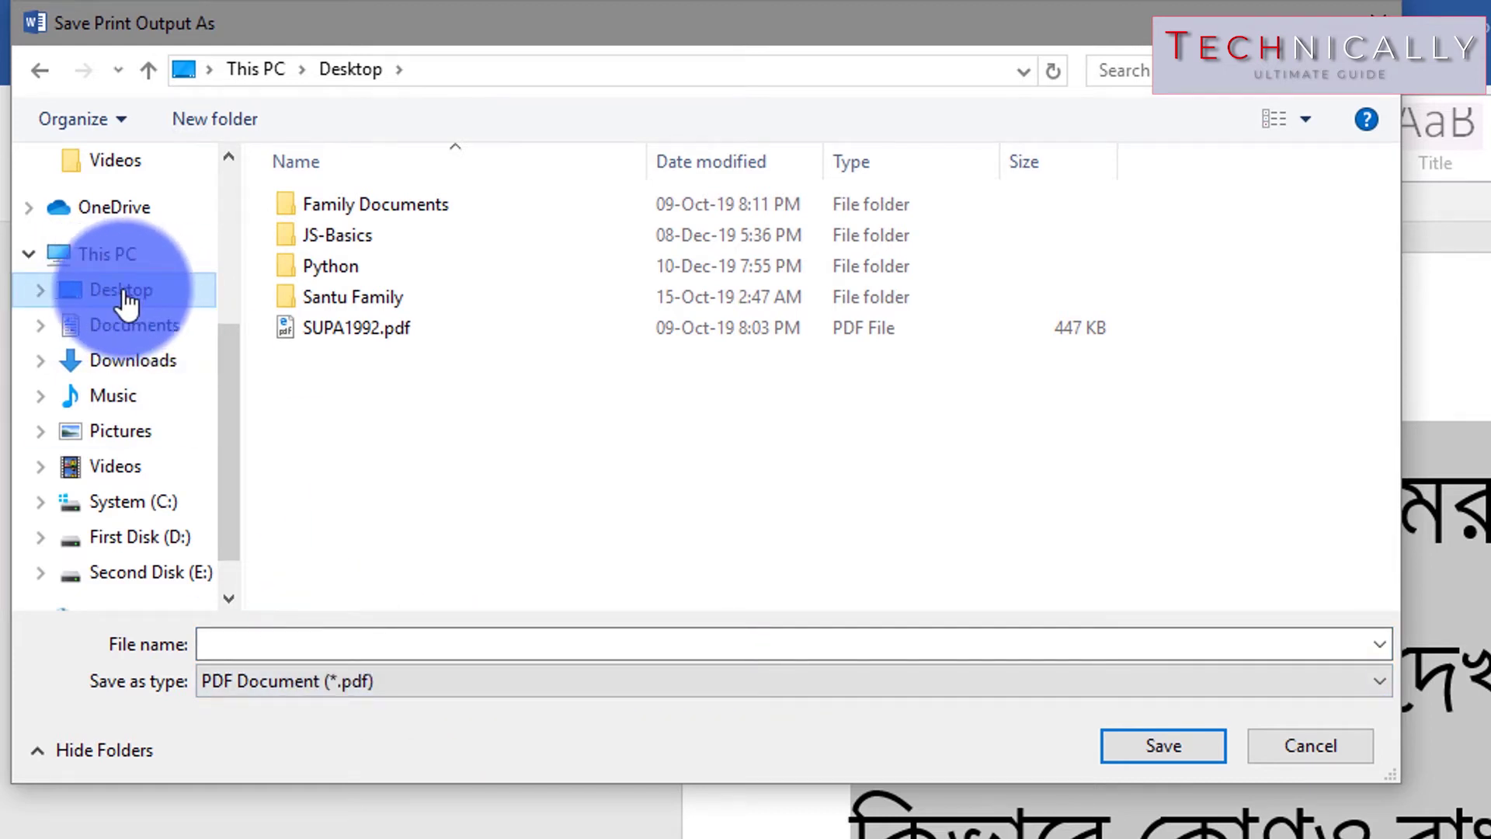
{"action": "left_click", "coordinate": [515, 647]}
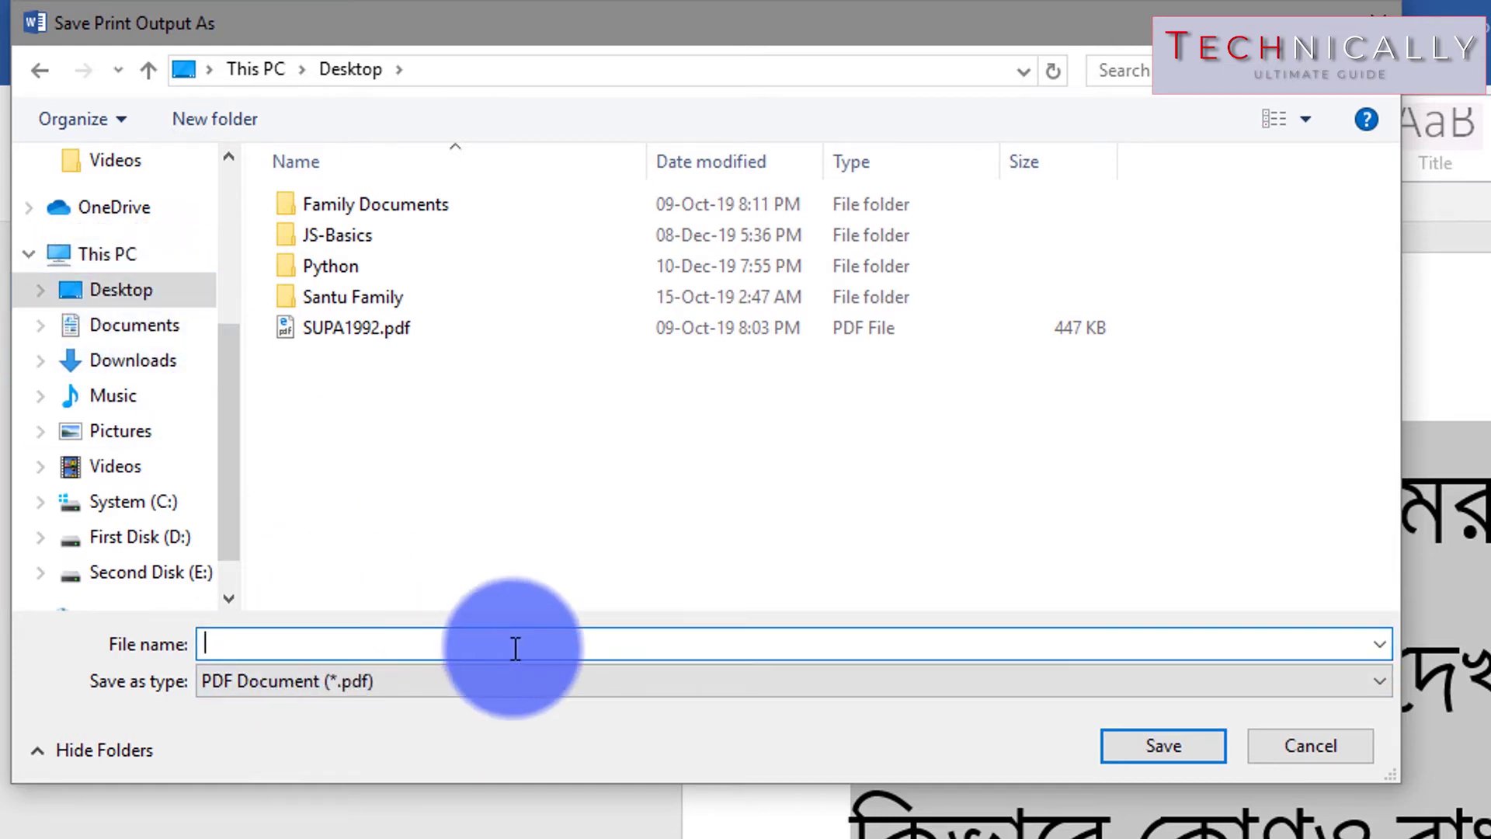
{"action": "type", "text": "Bangla"}
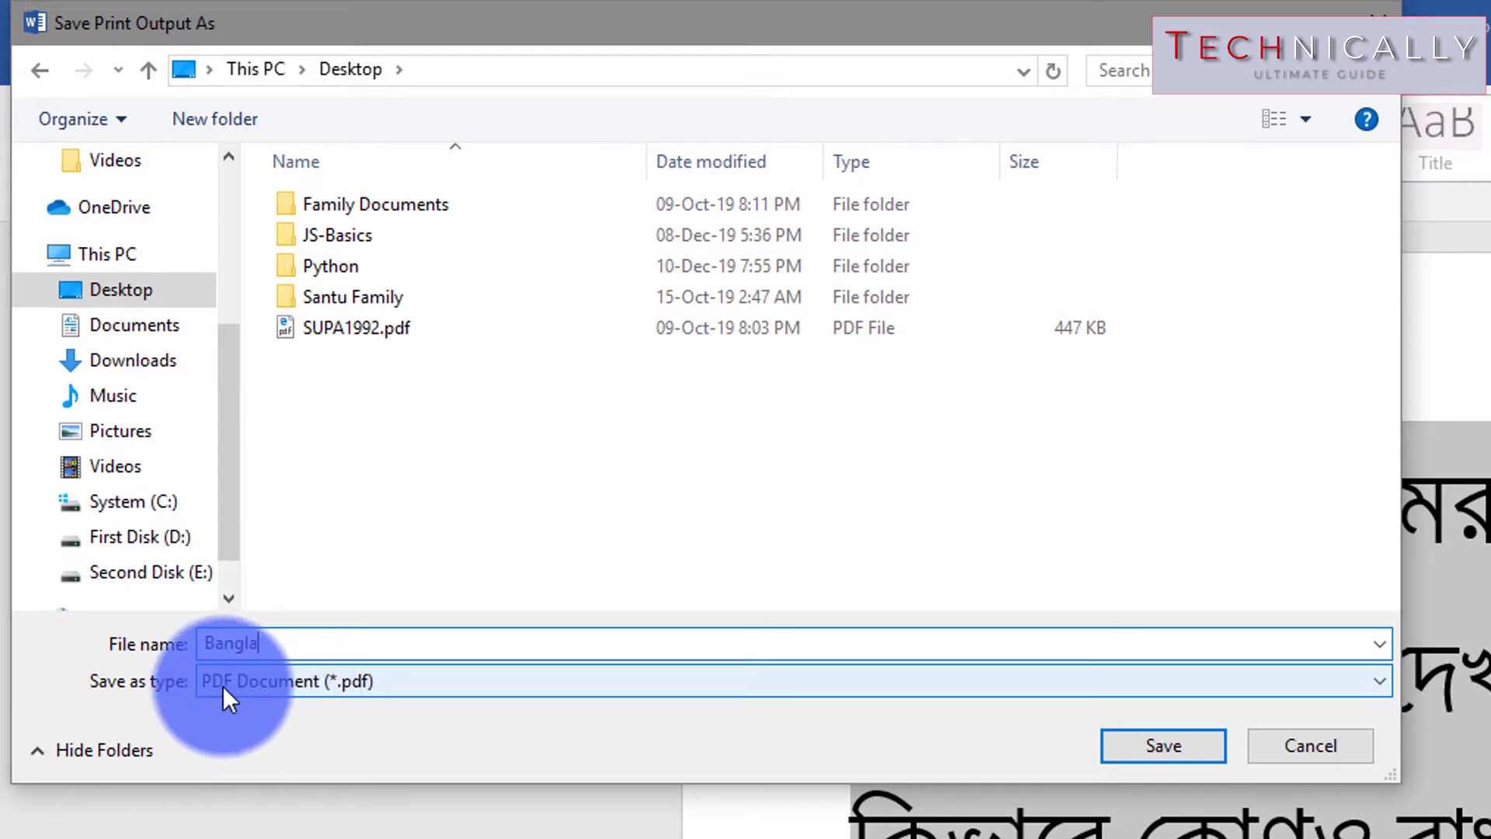
{"action": "left_click", "coordinate": [253, 684]}
{"action": "left_click", "coordinate": [253, 683]}
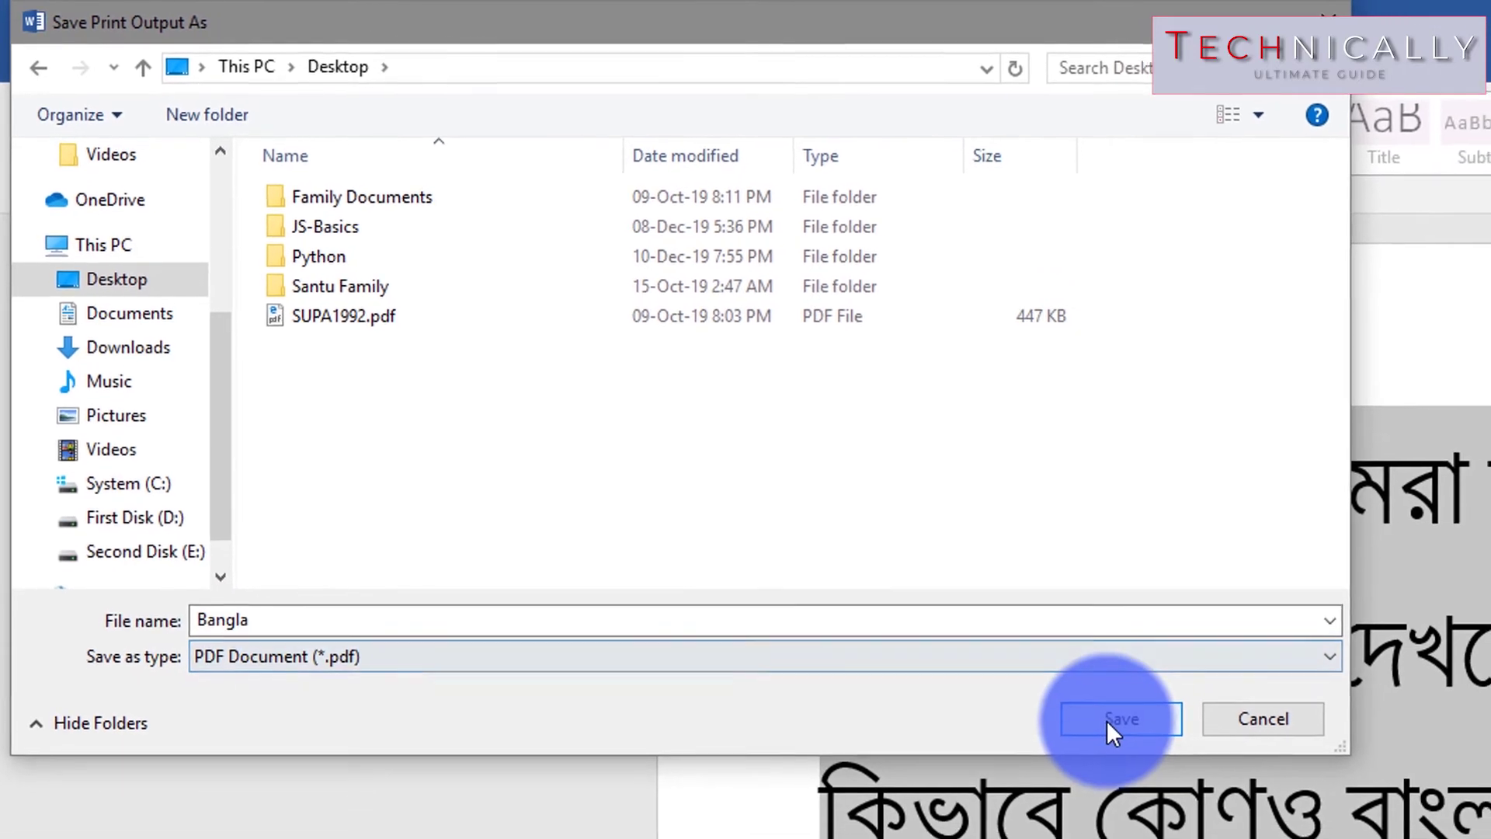
{"action": "left_click", "coordinate": [1112, 719]}
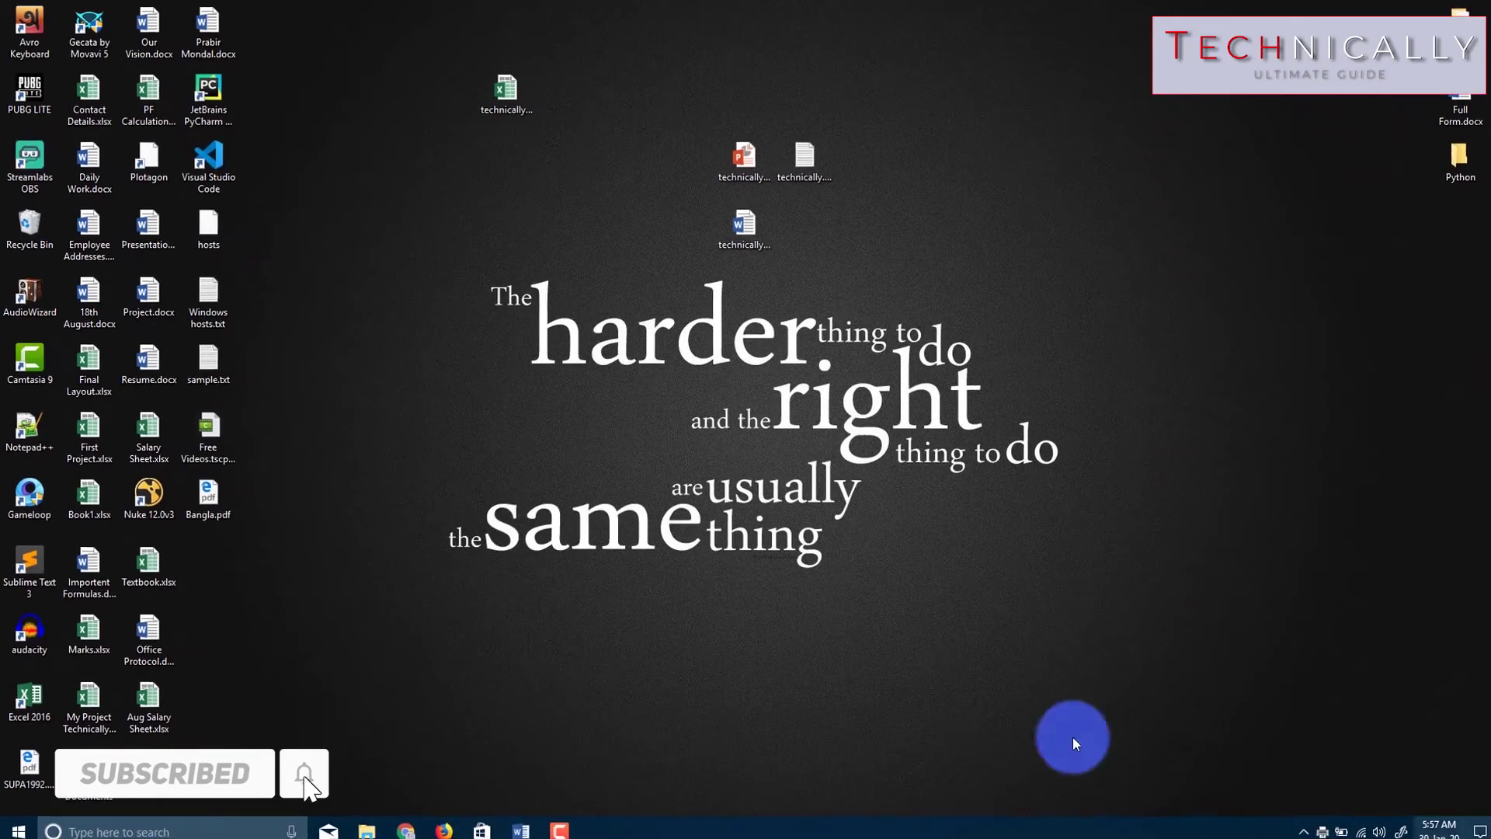
Step: Open Bangla.pdf from the Desktop in Edge and test-select its Bangla text
{"action": "left_click", "coordinate": [207, 501]}
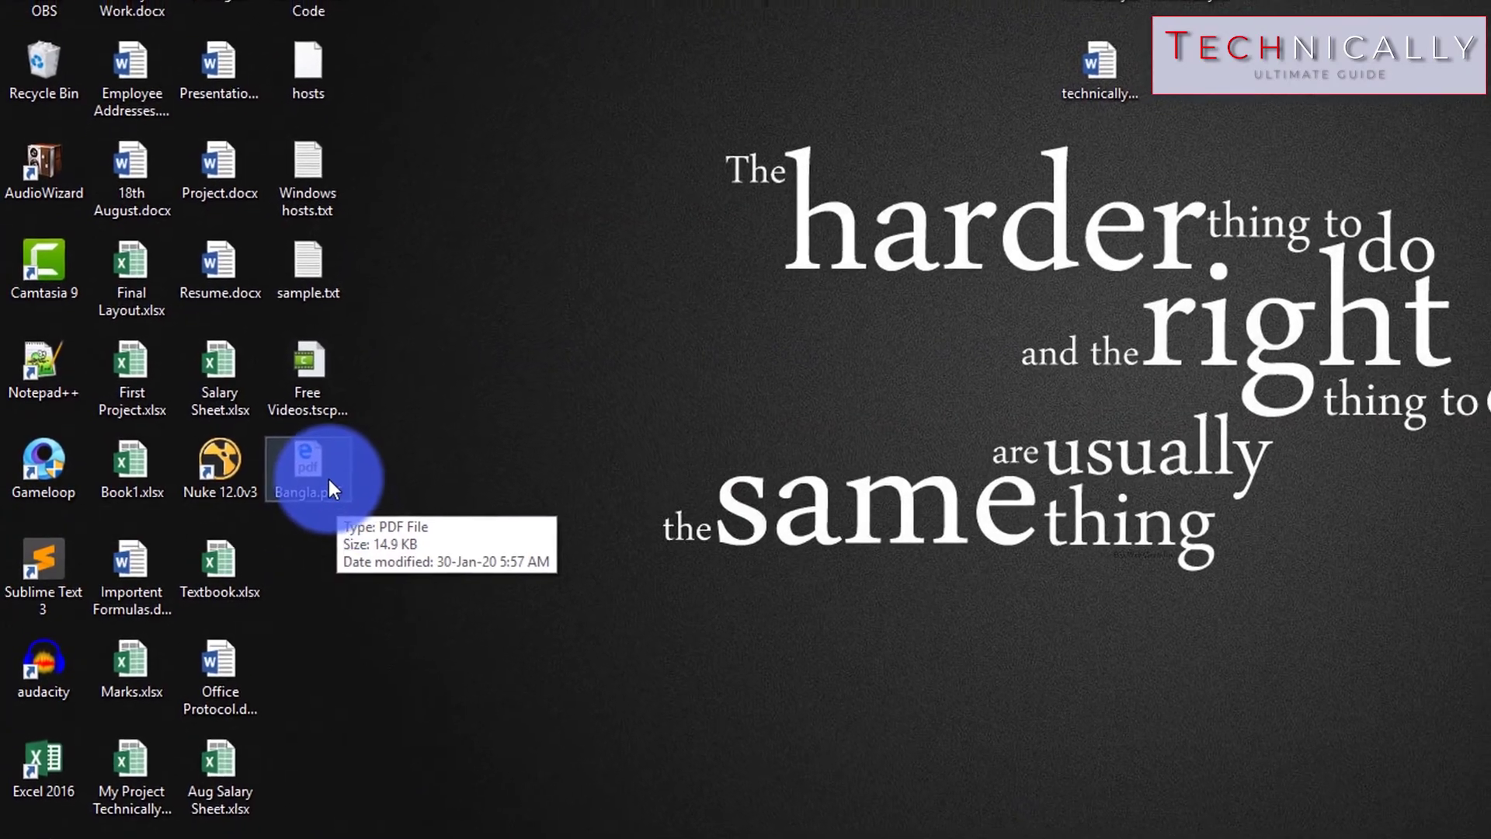
{"action": "double_click", "coordinate": [340, 492]}
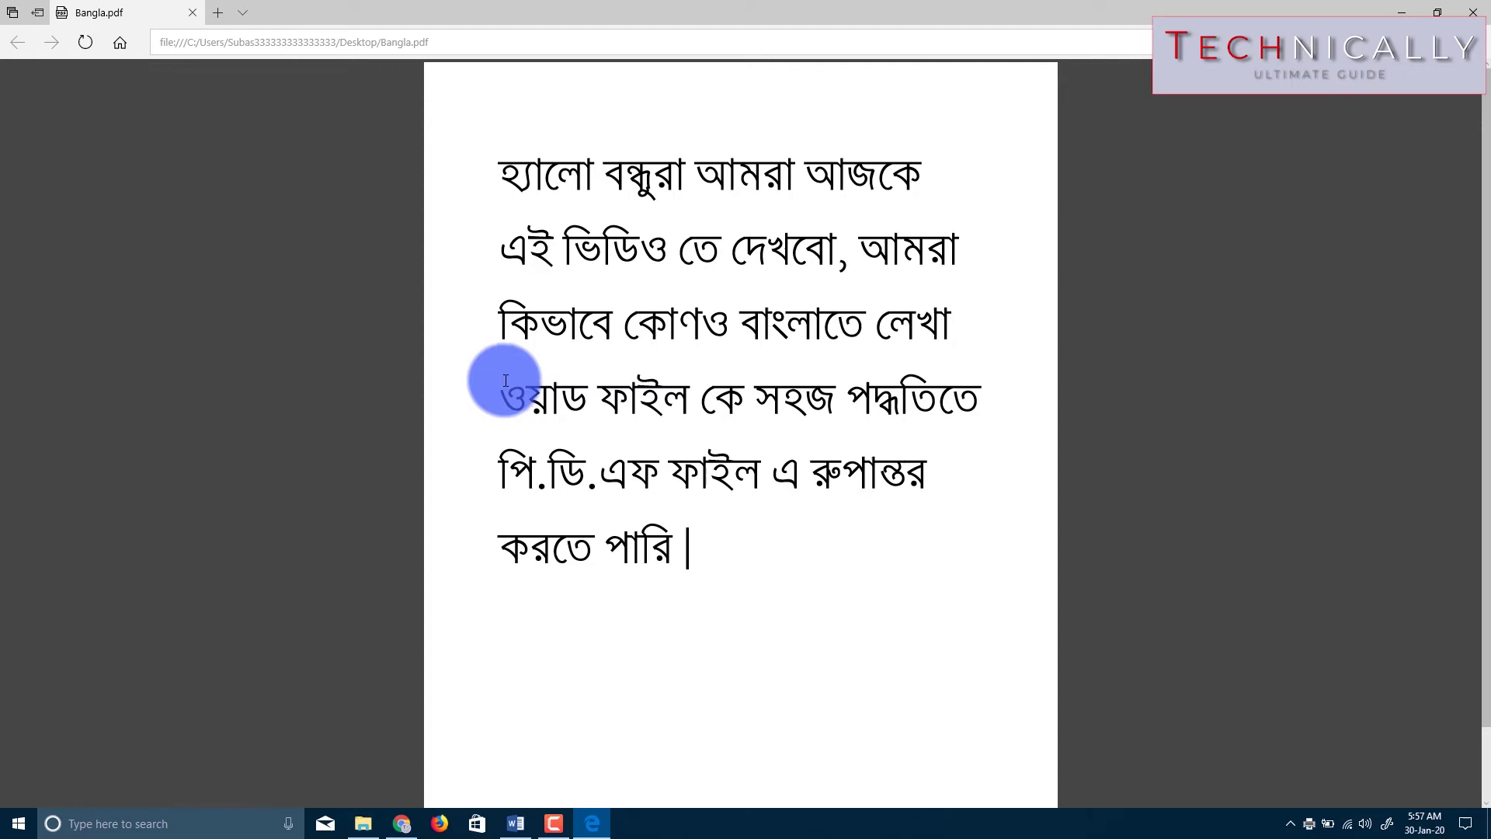
{"action": "mouse_move", "coordinate": [511, 165]}
{"action": "left_mouse_down"}
{"action": "mouse_move", "coordinate": [633, 323]}
{"action": "mouse_move", "coordinate": [737, 539]}
{"action": "left_mouse_up"}
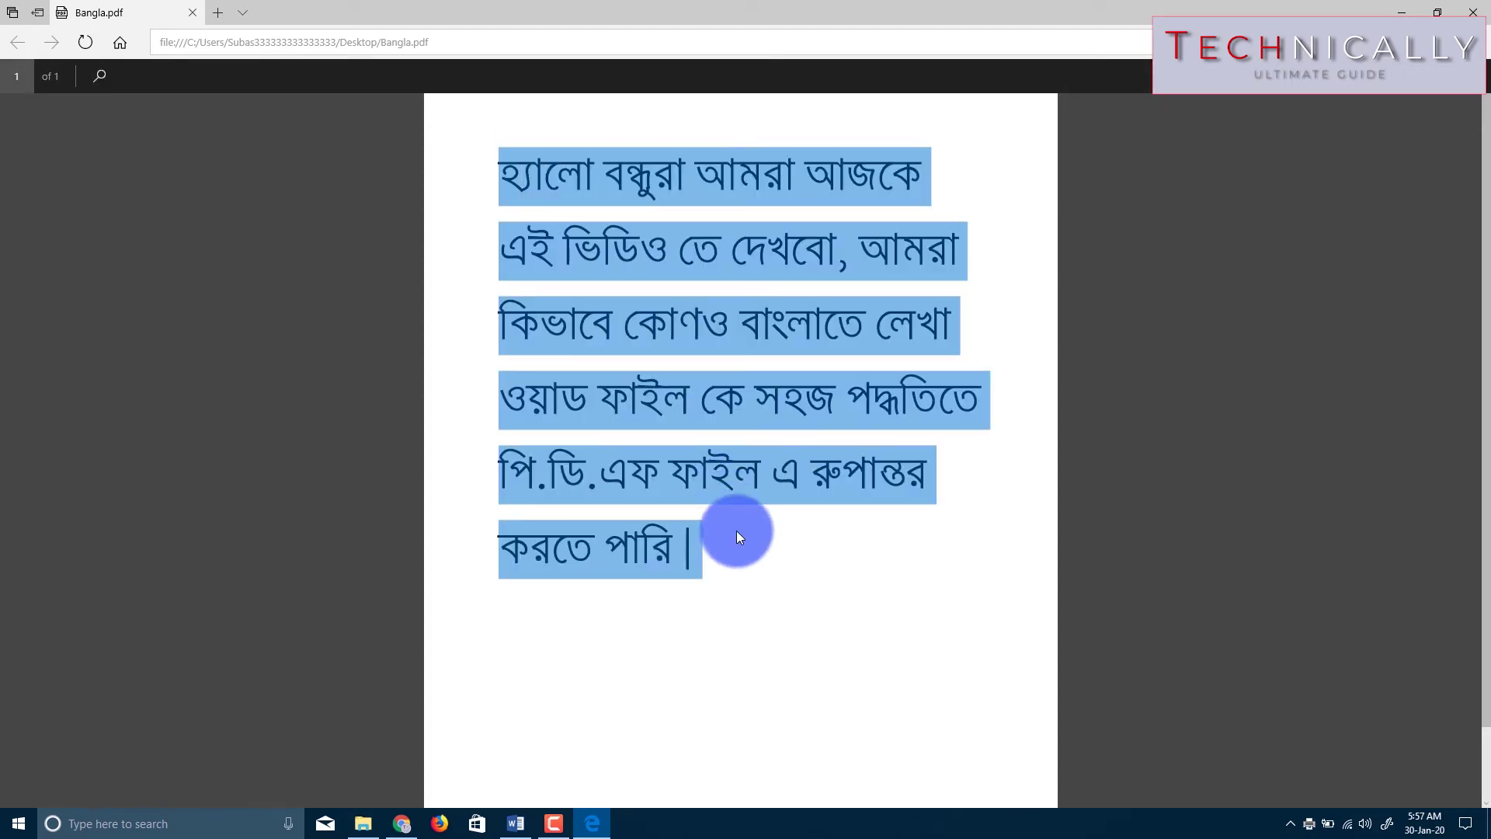
{"action": "left_click", "coordinate": [738, 534]}
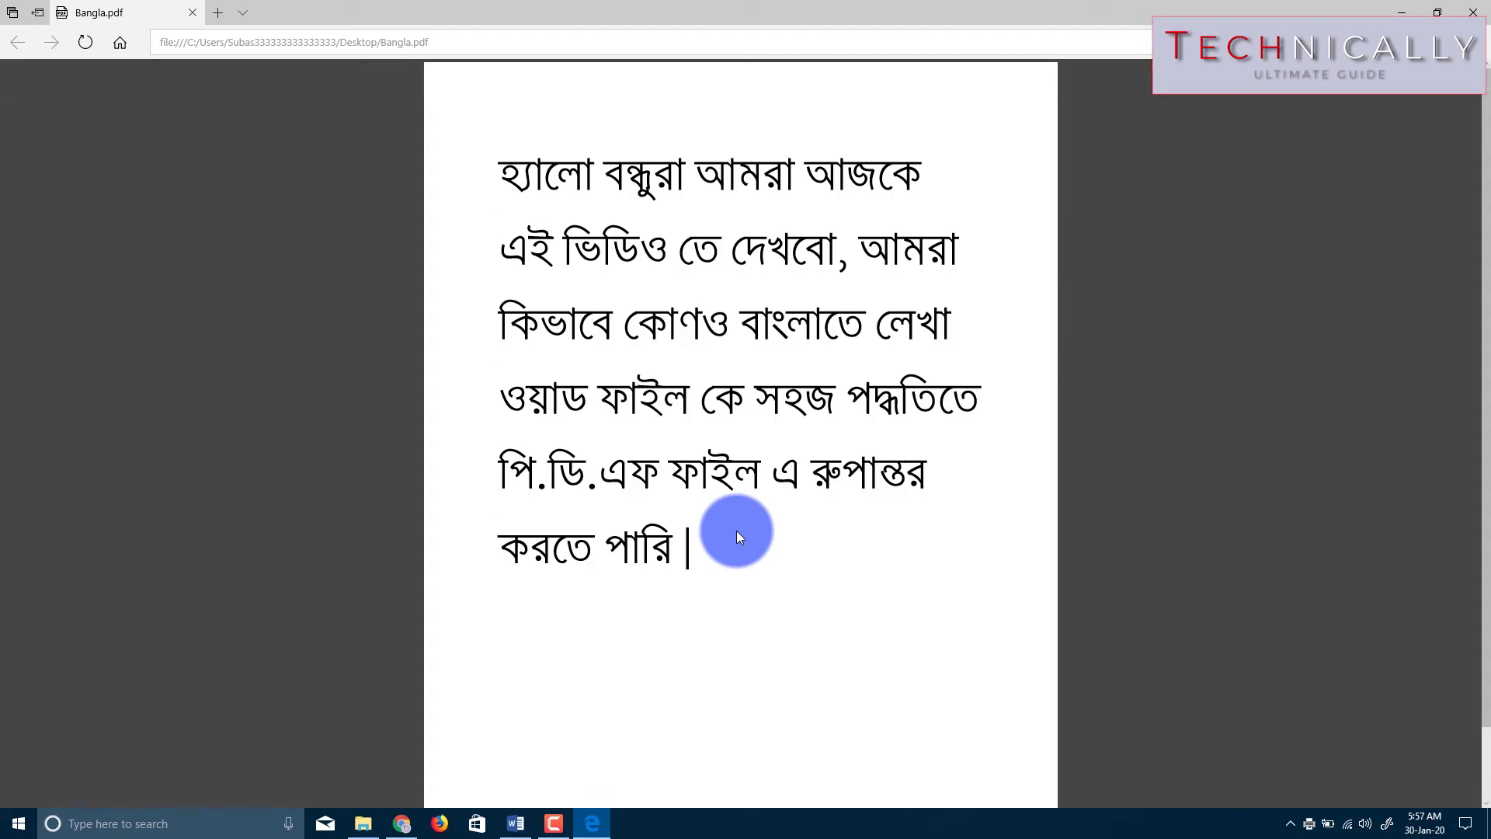
Step: Close Edge, restore Bangla Font.docx in Word, and clear the text selection
{"action": "left_click", "coordinate": [1473, 11]}
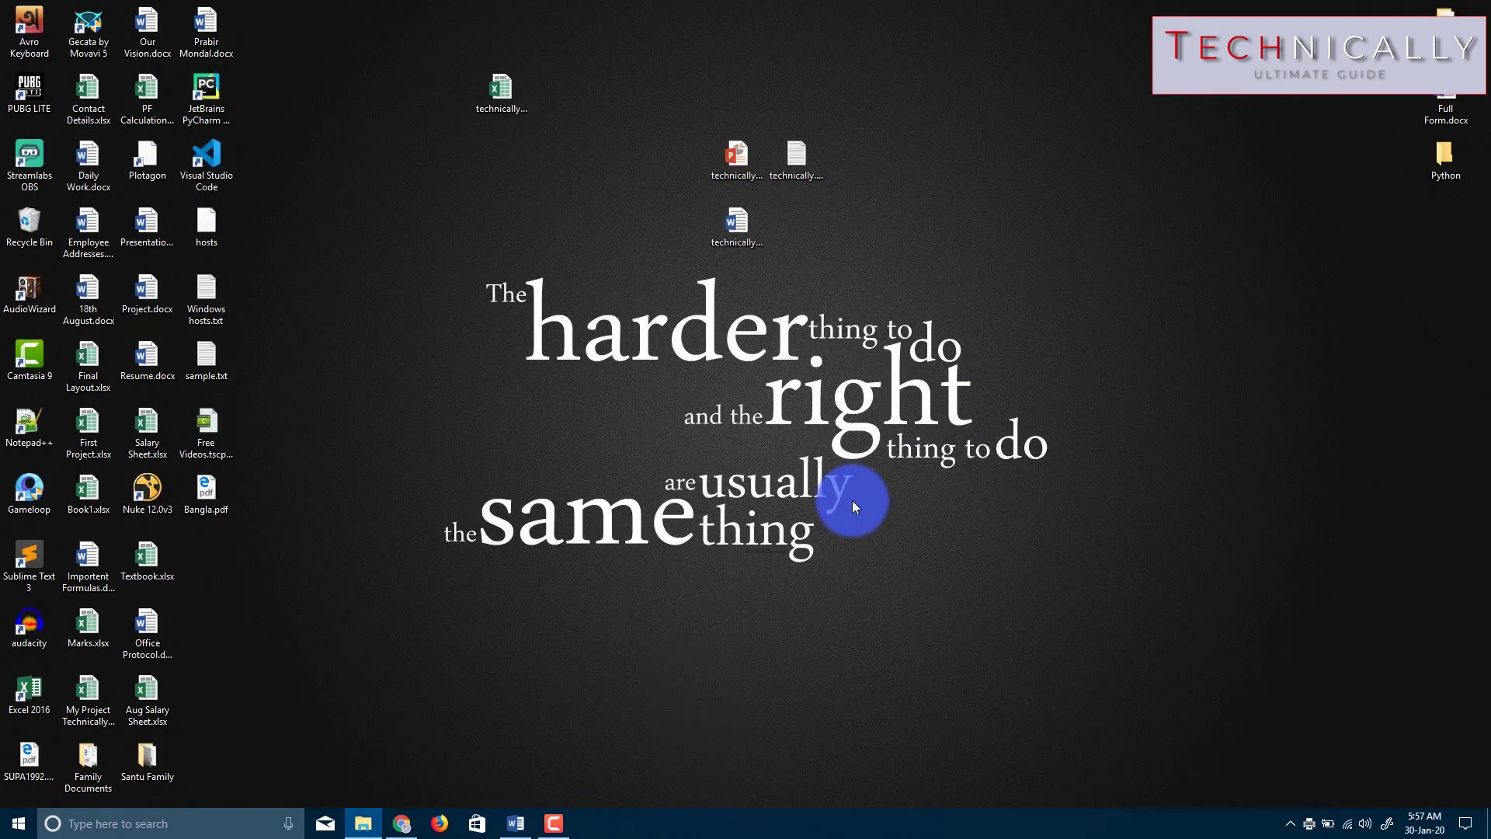
{"action": "left_click", "coordinate": [518, 825]}
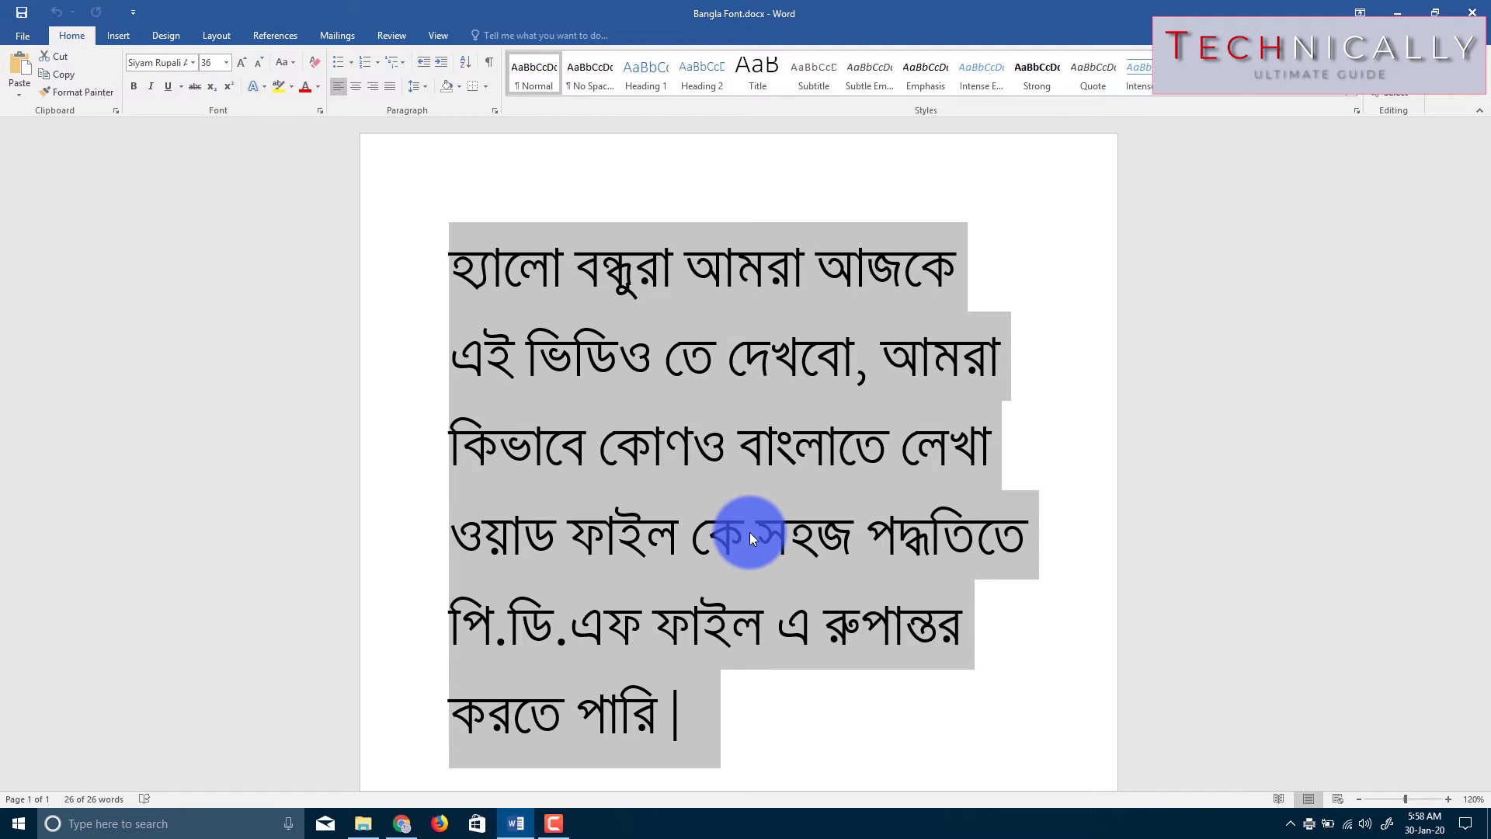
{"action": "left_click", "coordinate": [637, 472]}
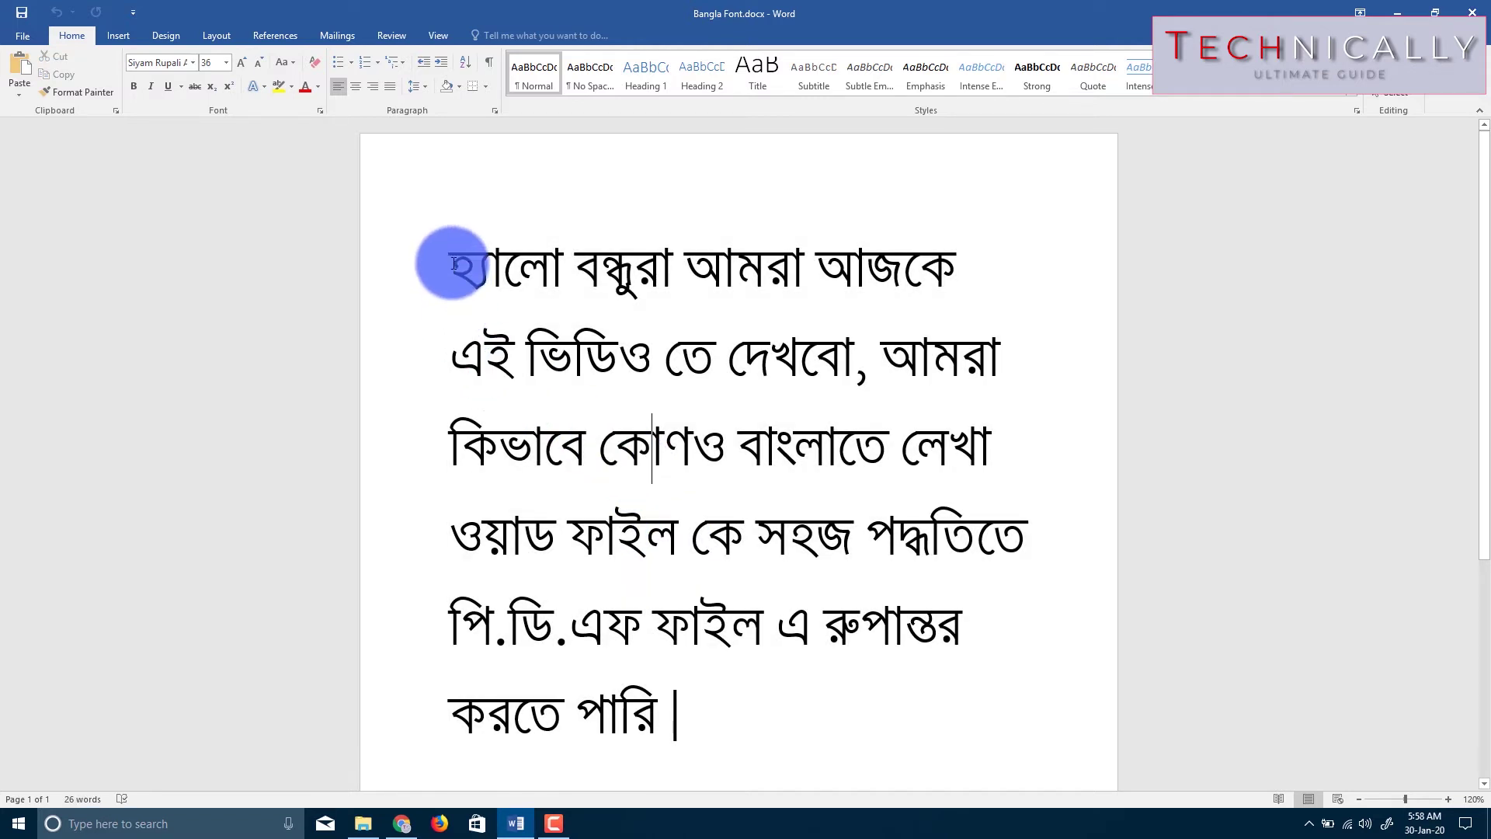
{"action": "left_click", "coordinate": [779, 485]}
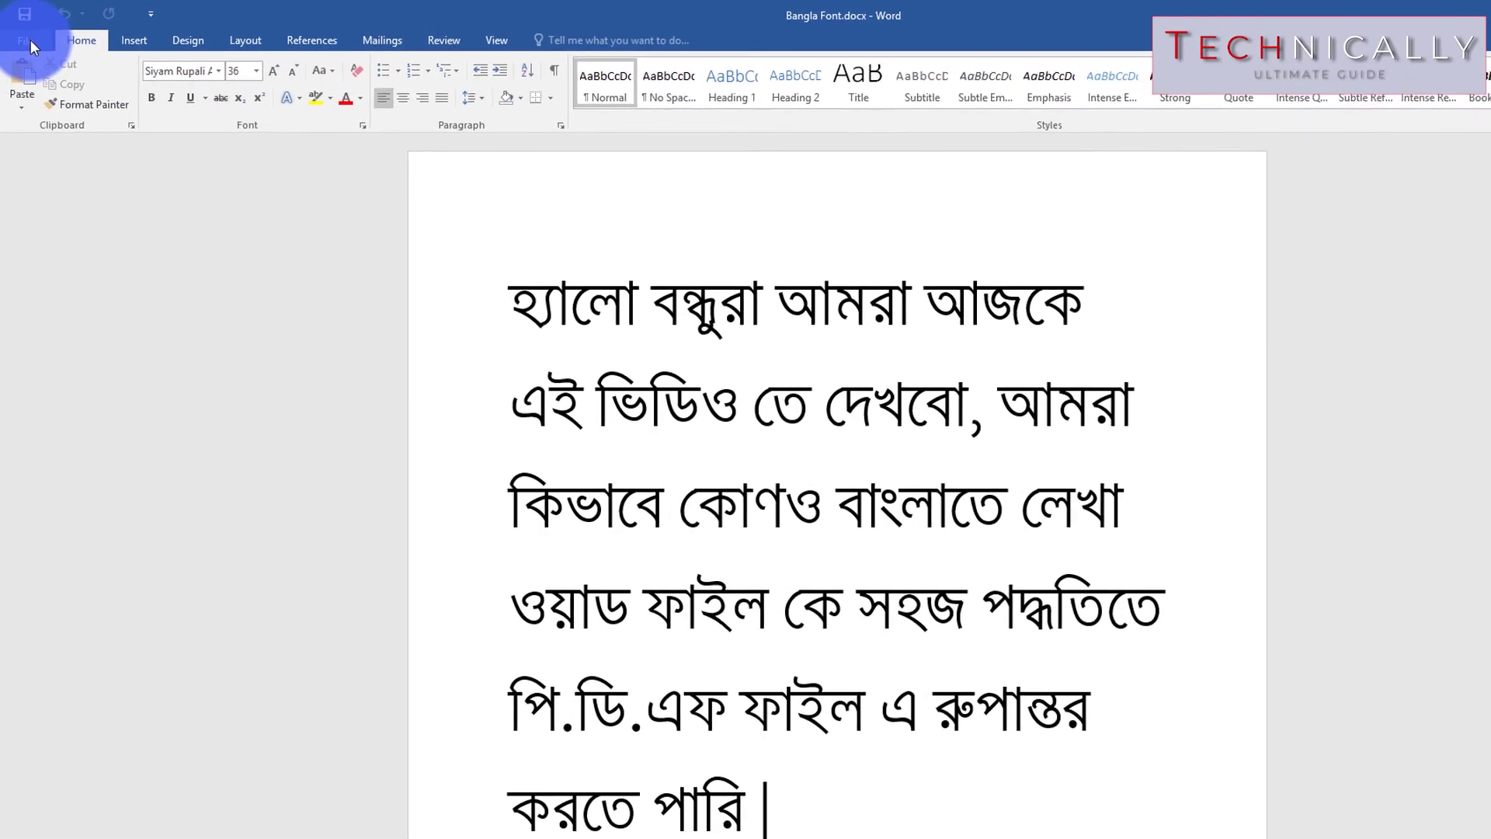
Step: Print the document using the Microsoft XPS Document Writer printer
{"action": "left_click", "coordinate": [29, 38]}
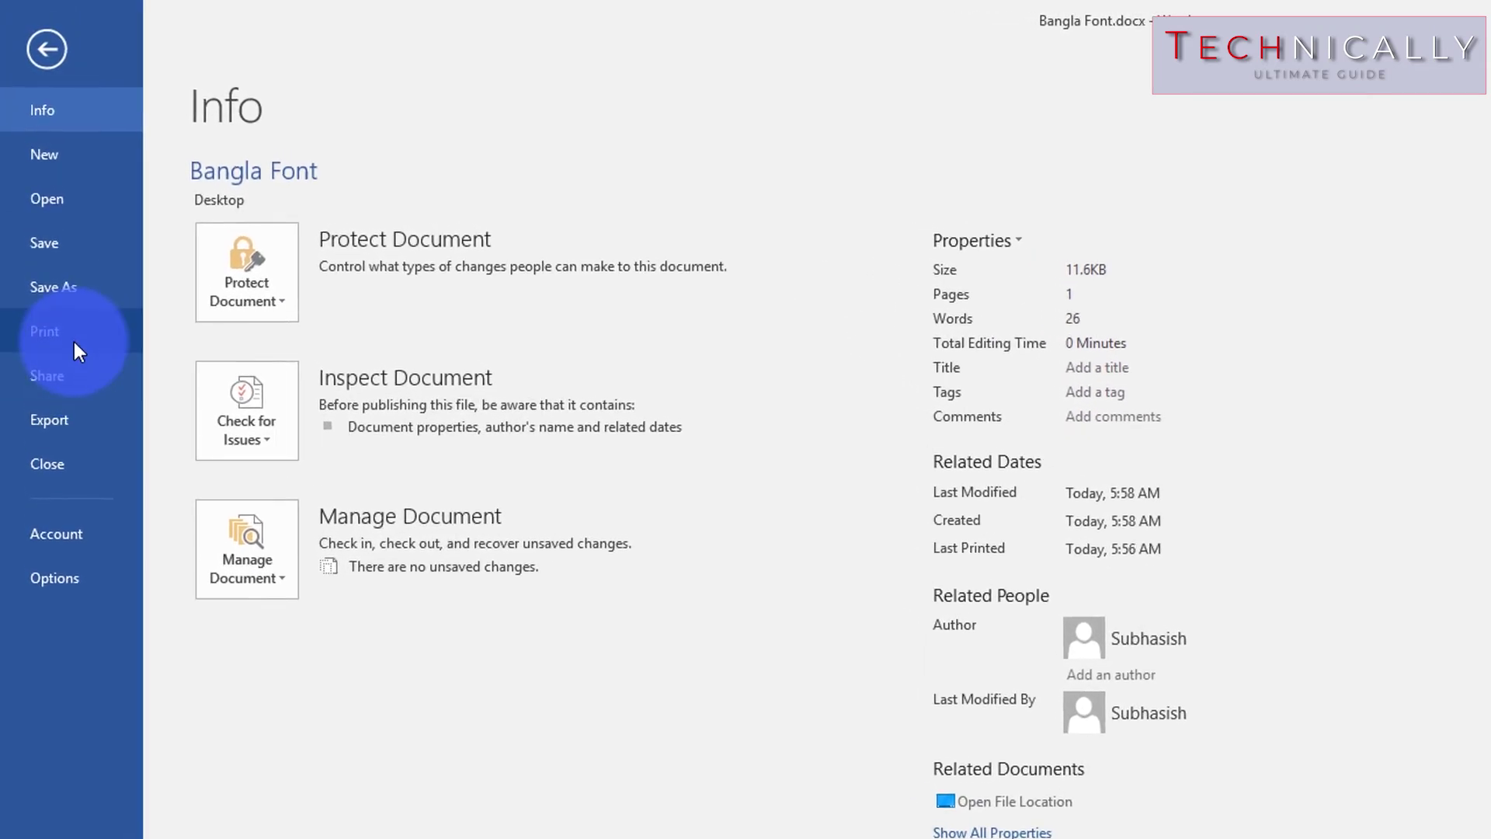
{"action": "left_click", "coordinate": [69, 314]}
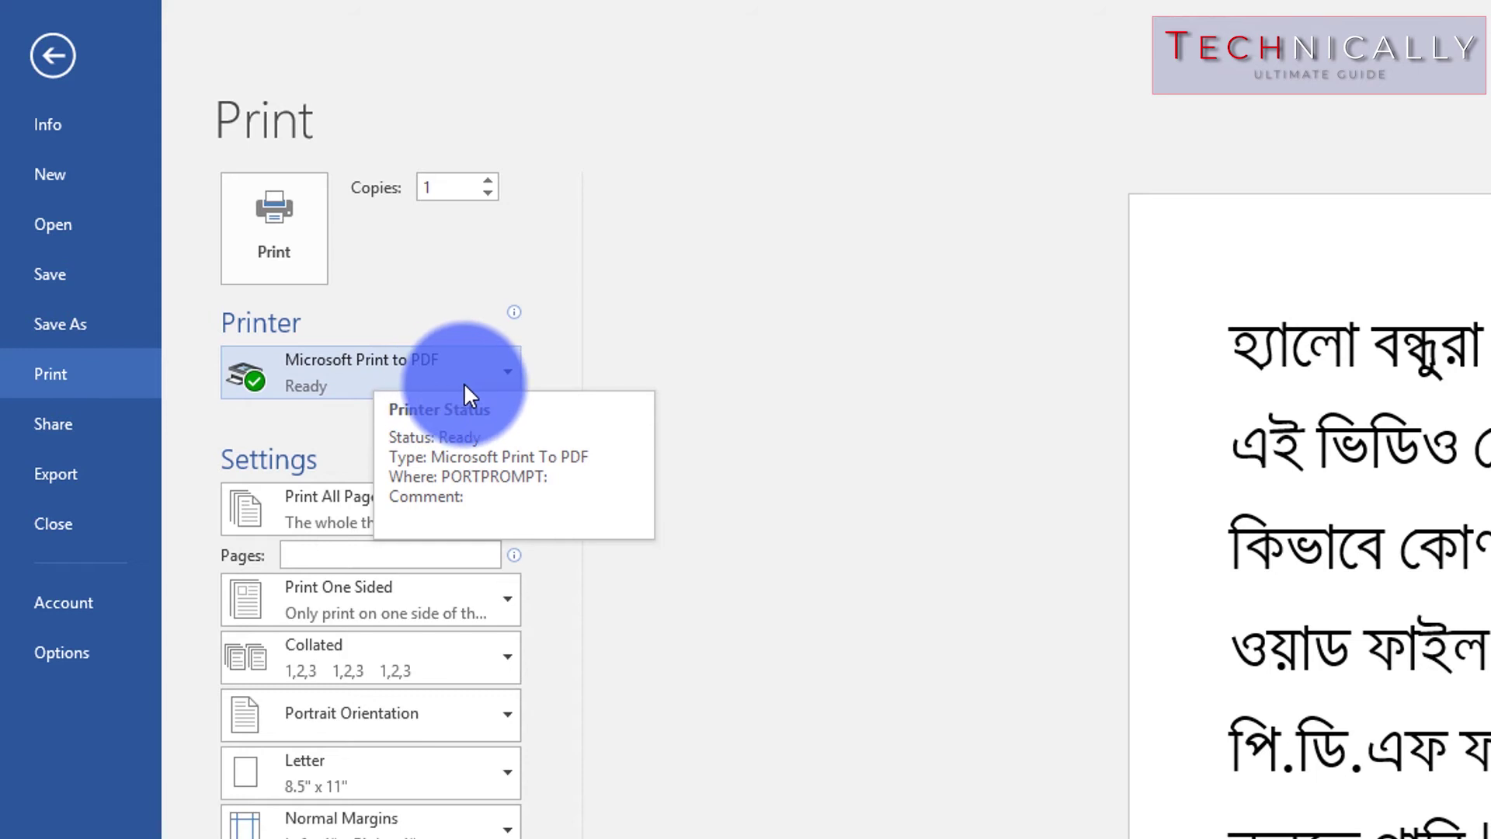
{"action": "left_click", "coordinate": [487, 380]}
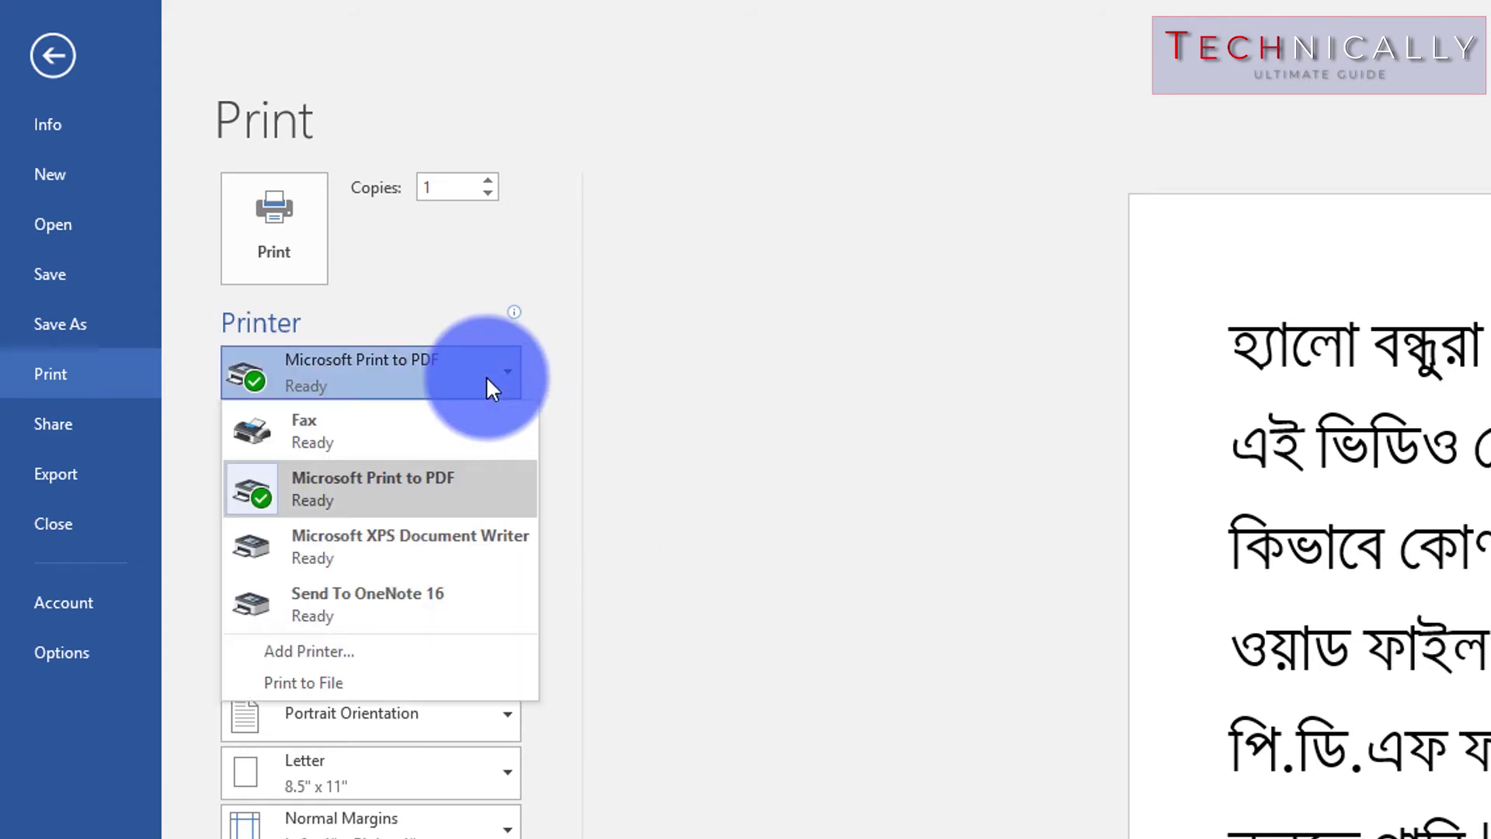
{"action": "left_click", "coordinate": [347, 546]}
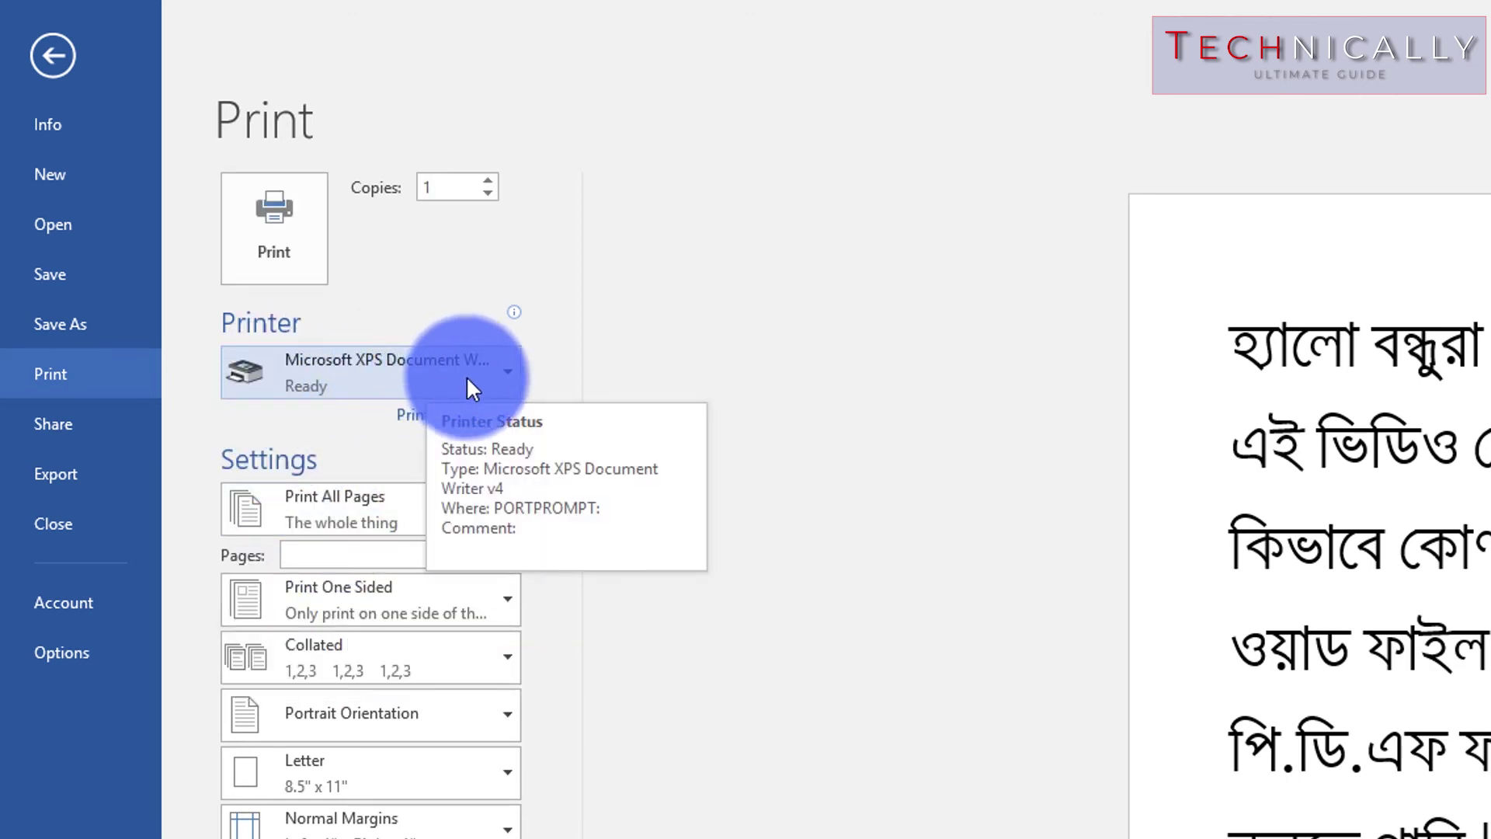
{"action": "left_click", "coordinate": [250, 222]}
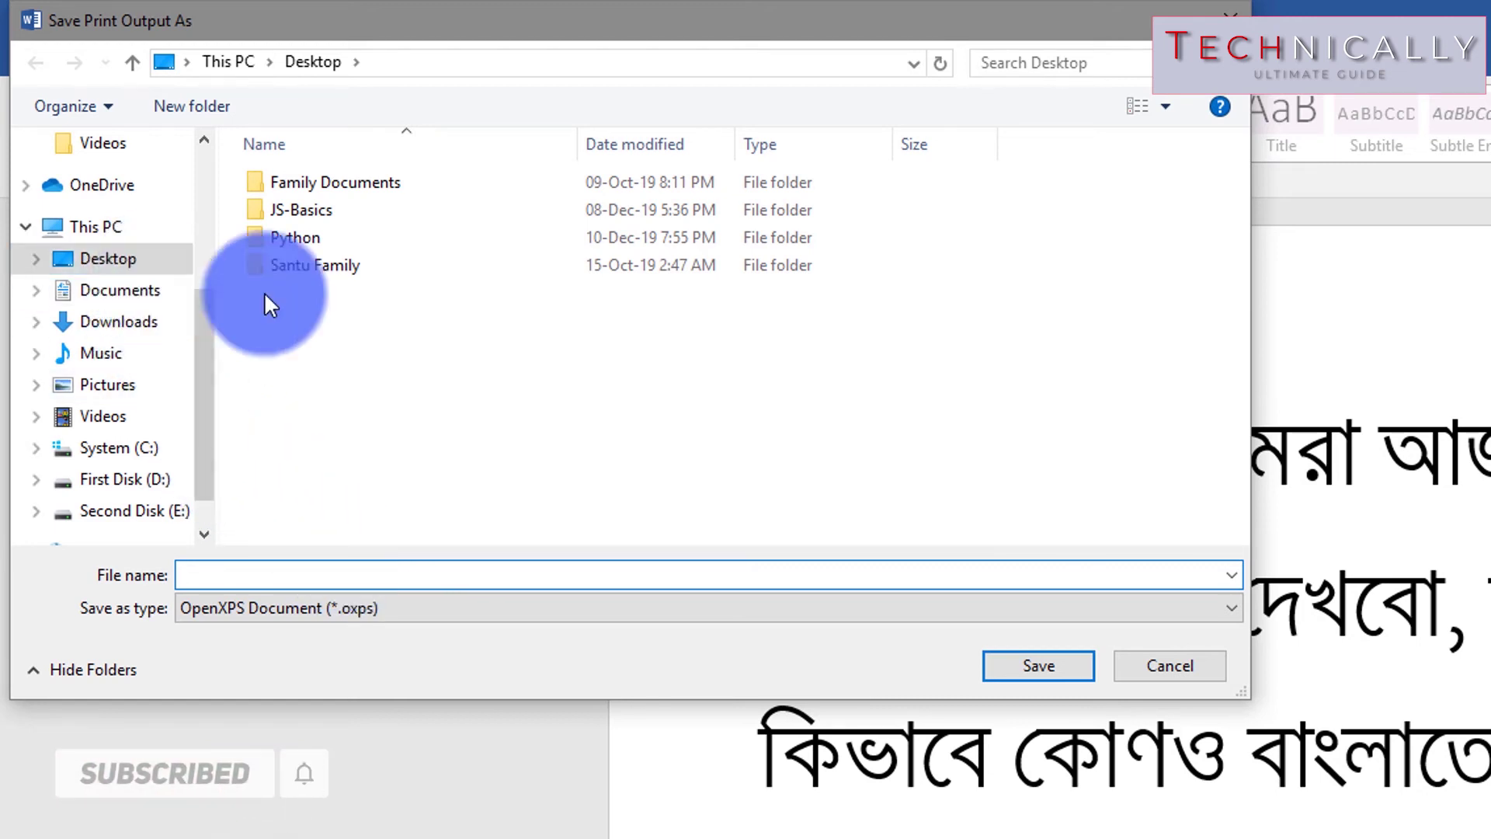
Step: Save the XPS output to the Desktop as 'Bangla xps'
{"action": "left_click", "coordinate": [115, 261]}
{"action": "left_click", "coordinate": [417, 577]}
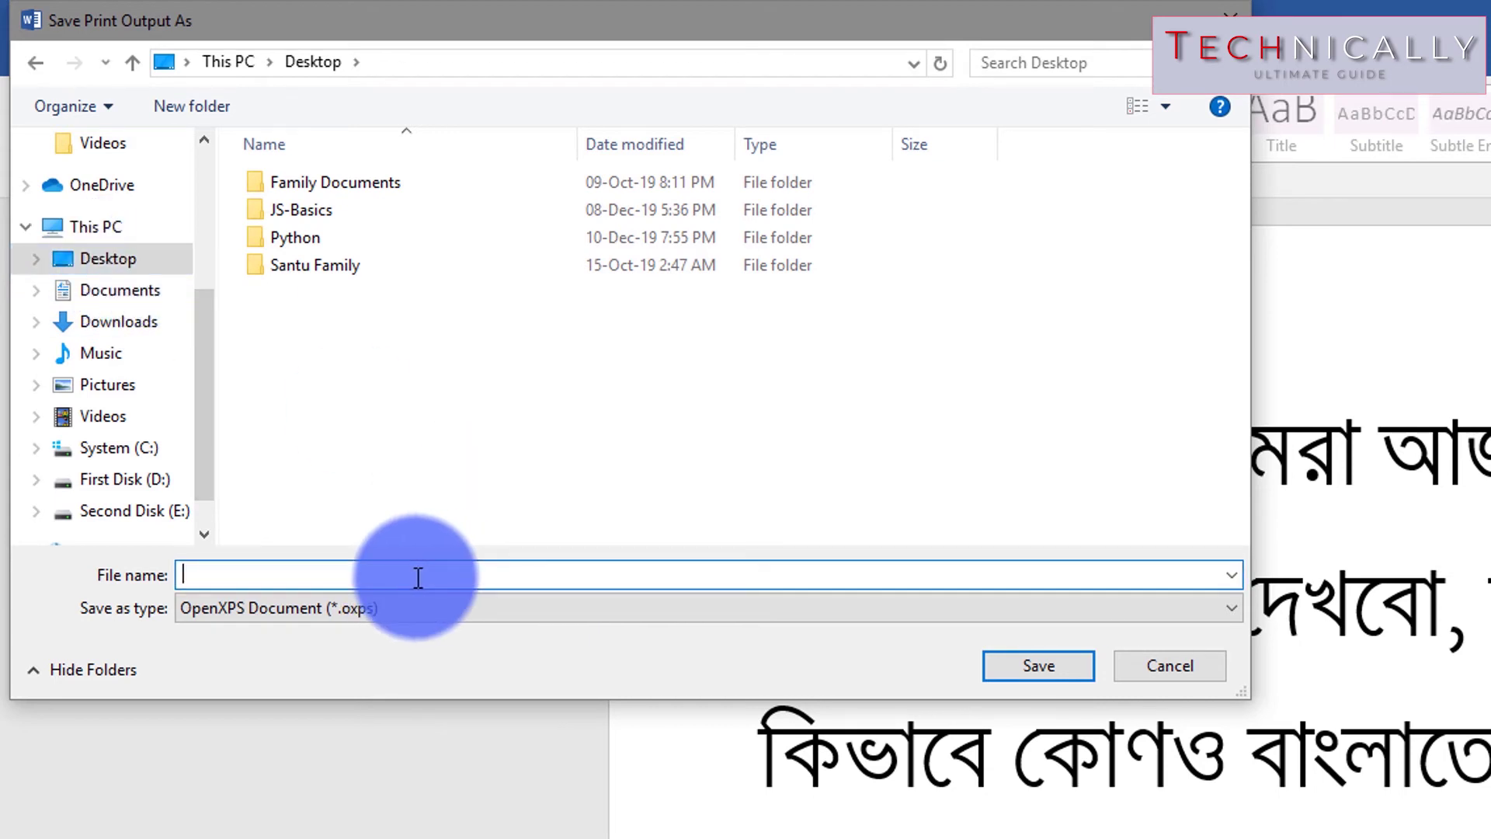
{"action": "type", "text": "Bangla"}
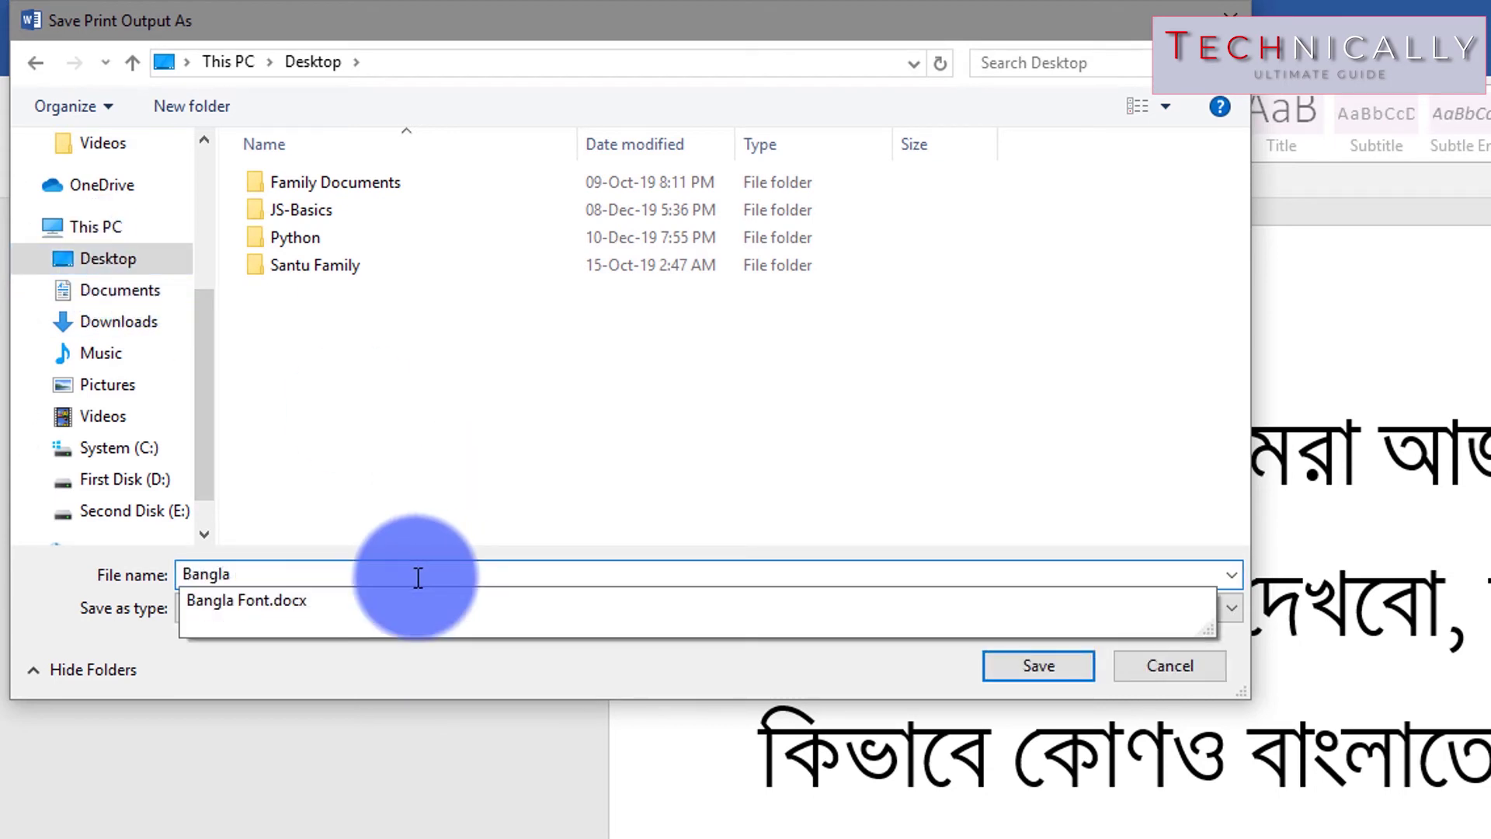
{"action": "type", "text": " xps"}
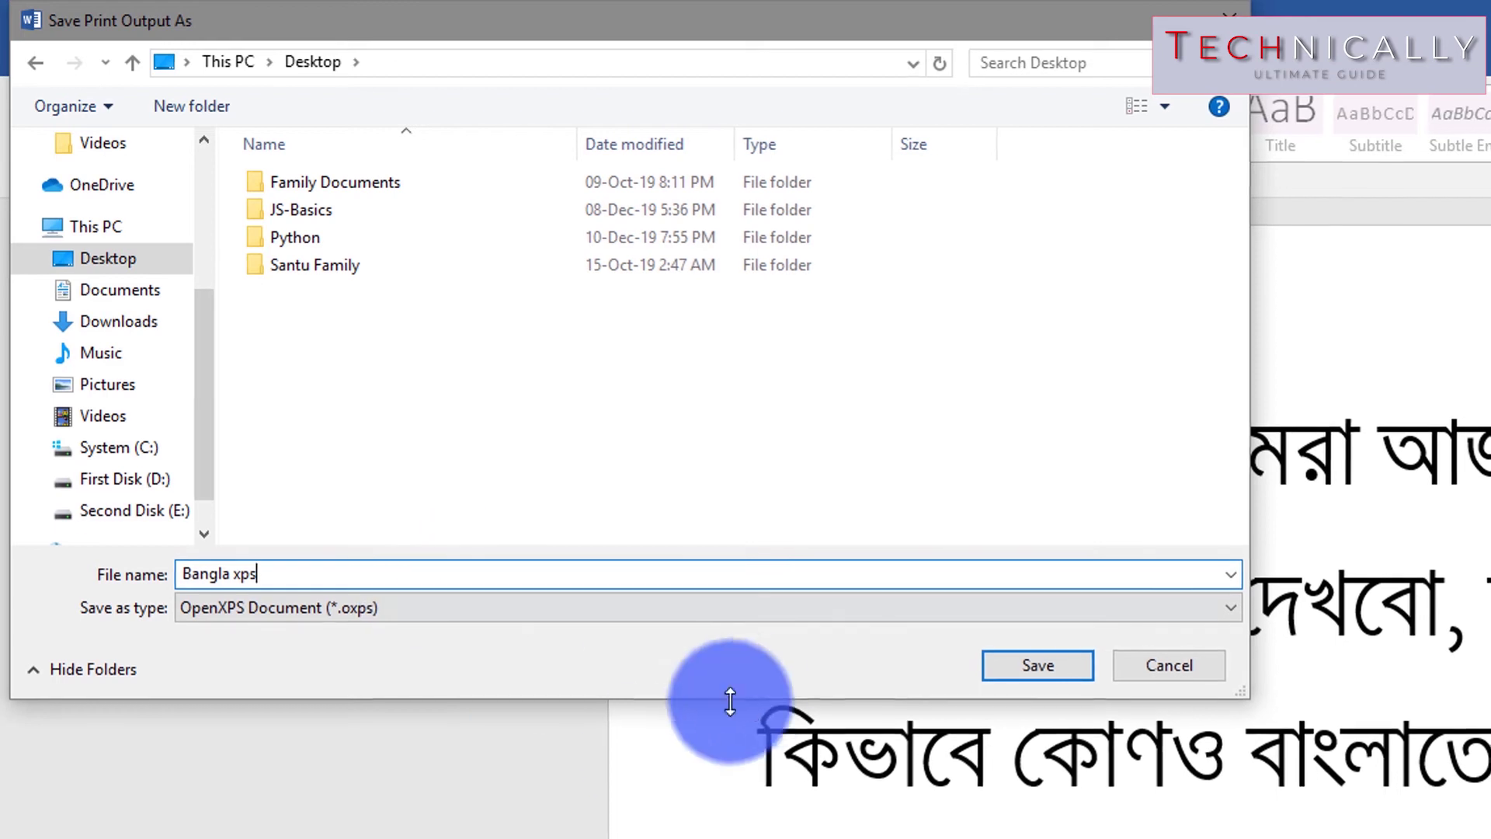
{"action": "left_click", "coordinate": [1005, 664]}
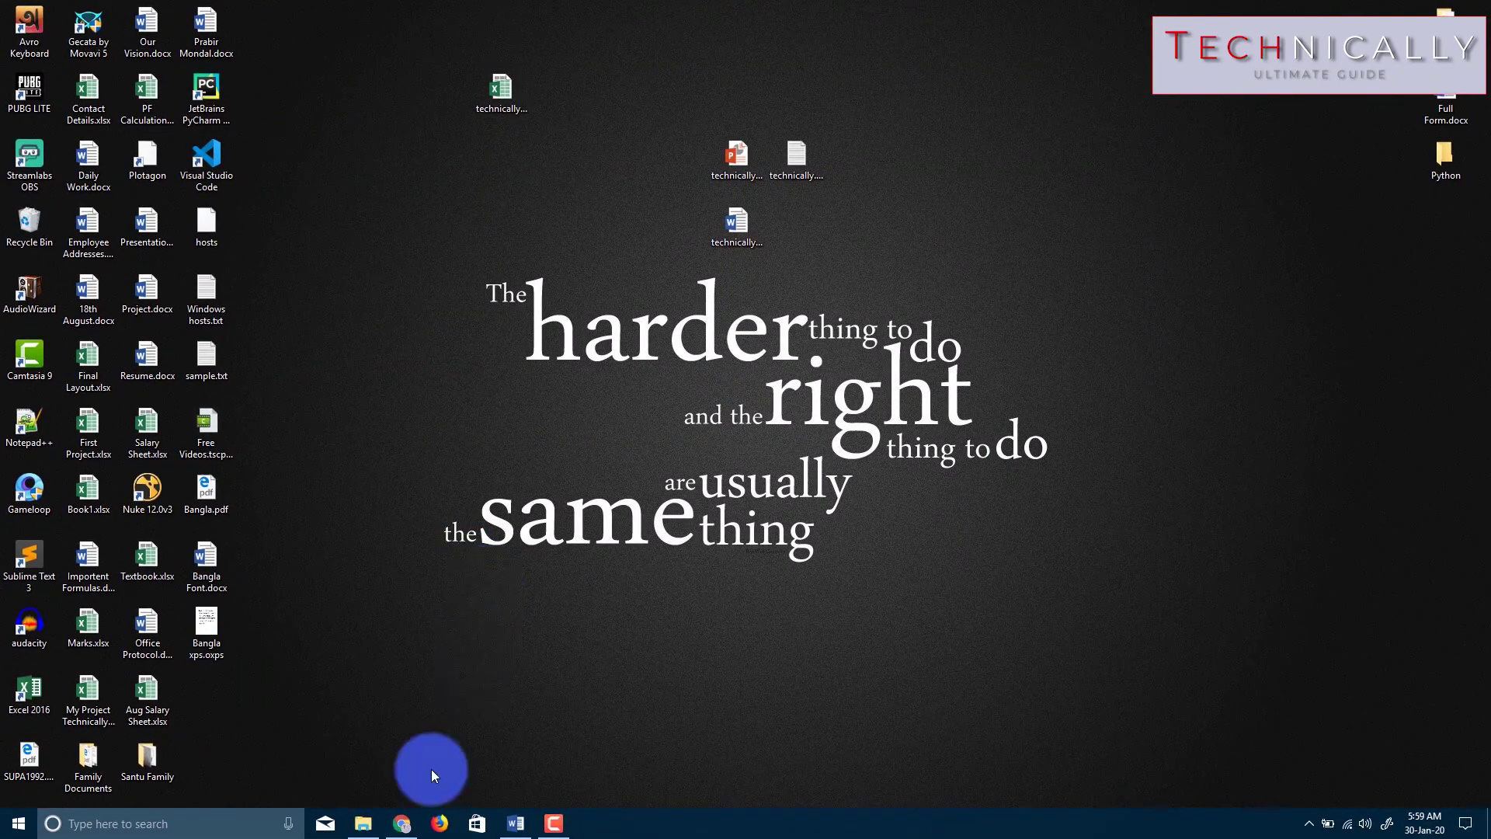
Step: Search Google in Chrome for 'xps to pdf' and open the xpstopdf.com result
{"action": "left_click", "coordinate": [407, 823]}
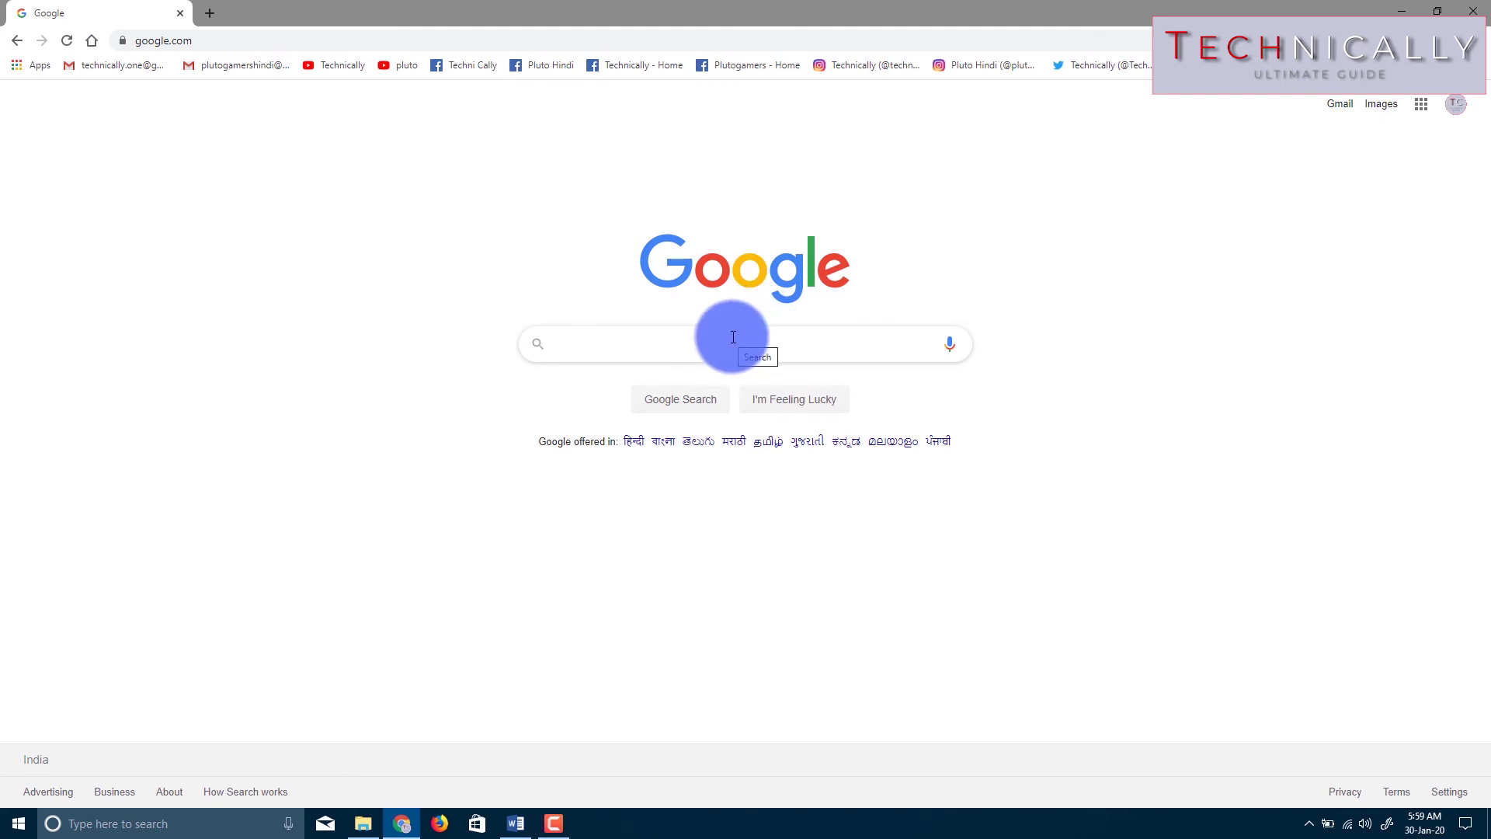
{"action": "left_click", "coordinate": [700, 337]}
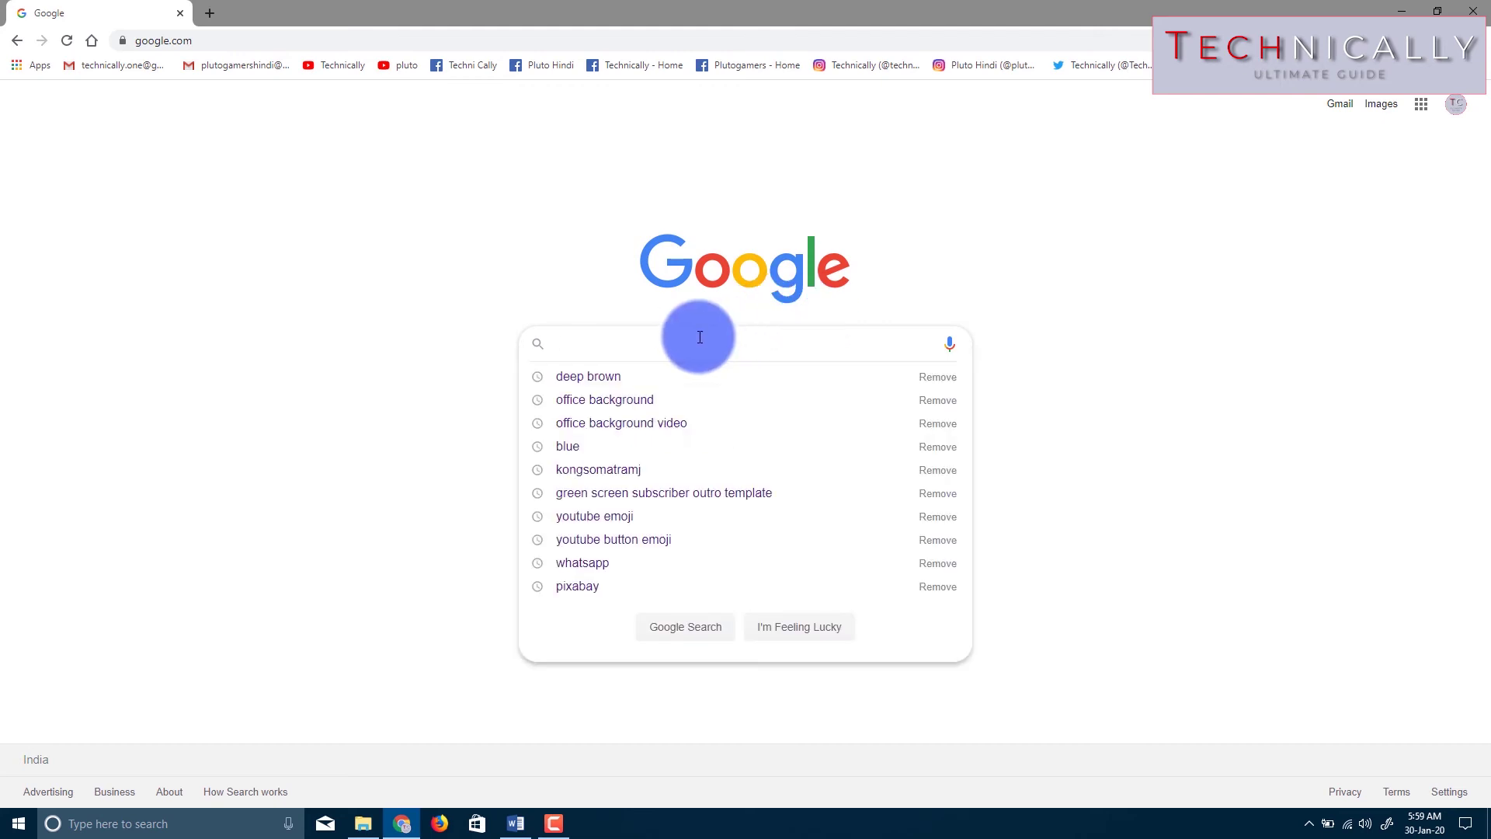
{"action": "type", "text": "xps to pdf"}
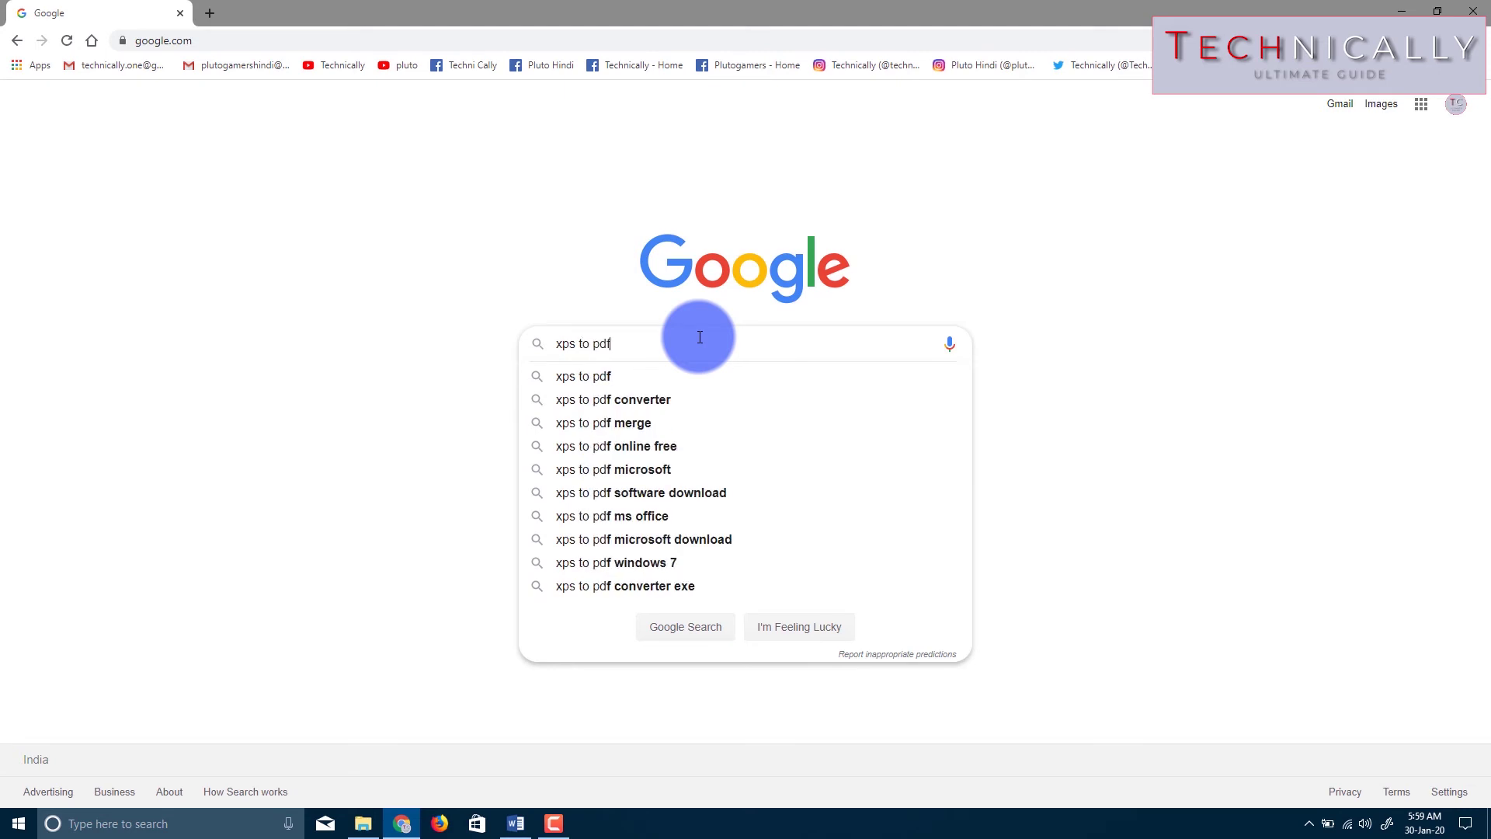
{"action": "key", "text": "Return"}
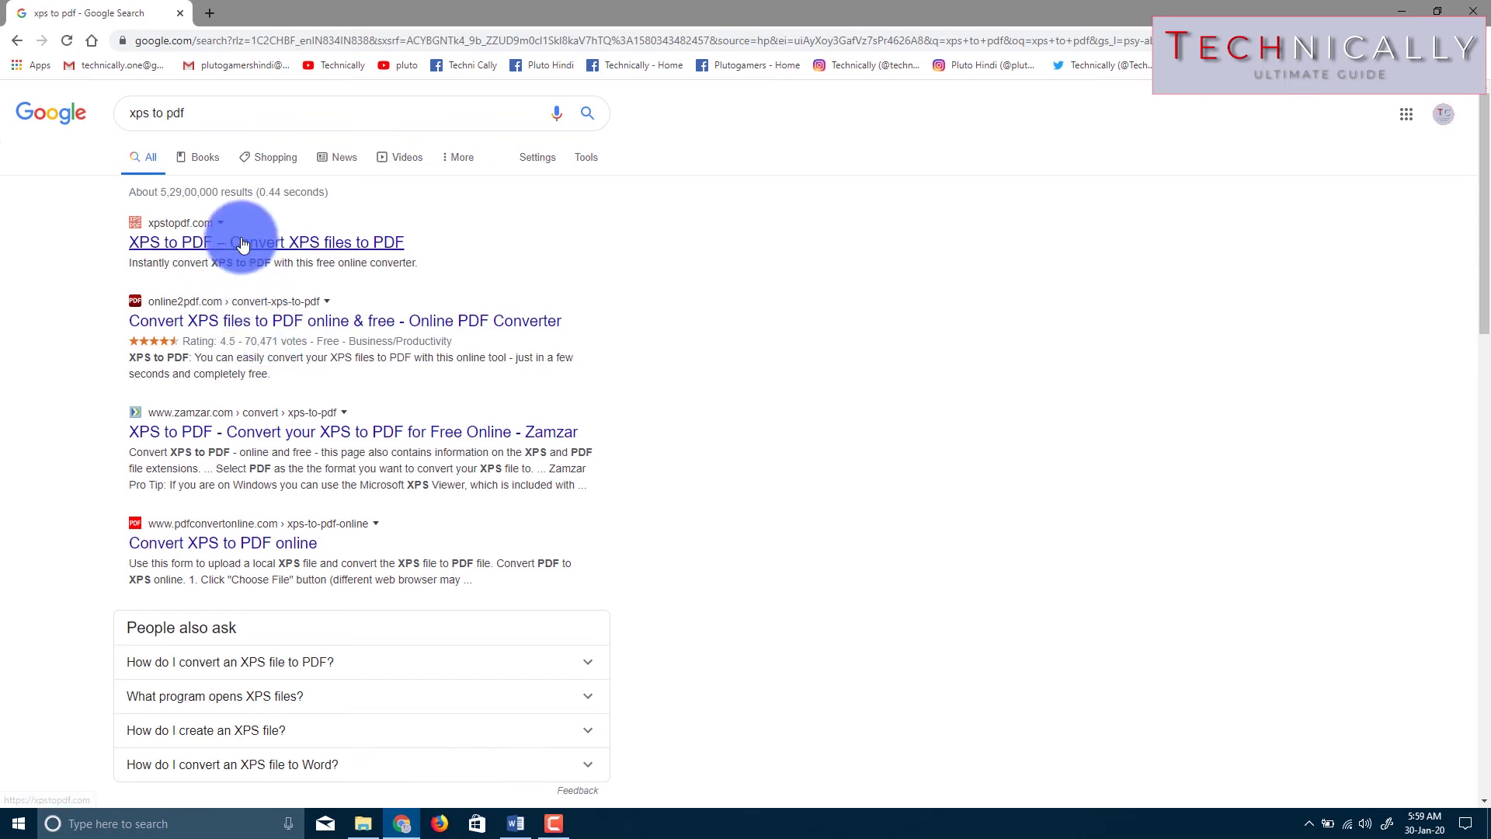
{"action": "left_click", "coordinate": [239, 244]}
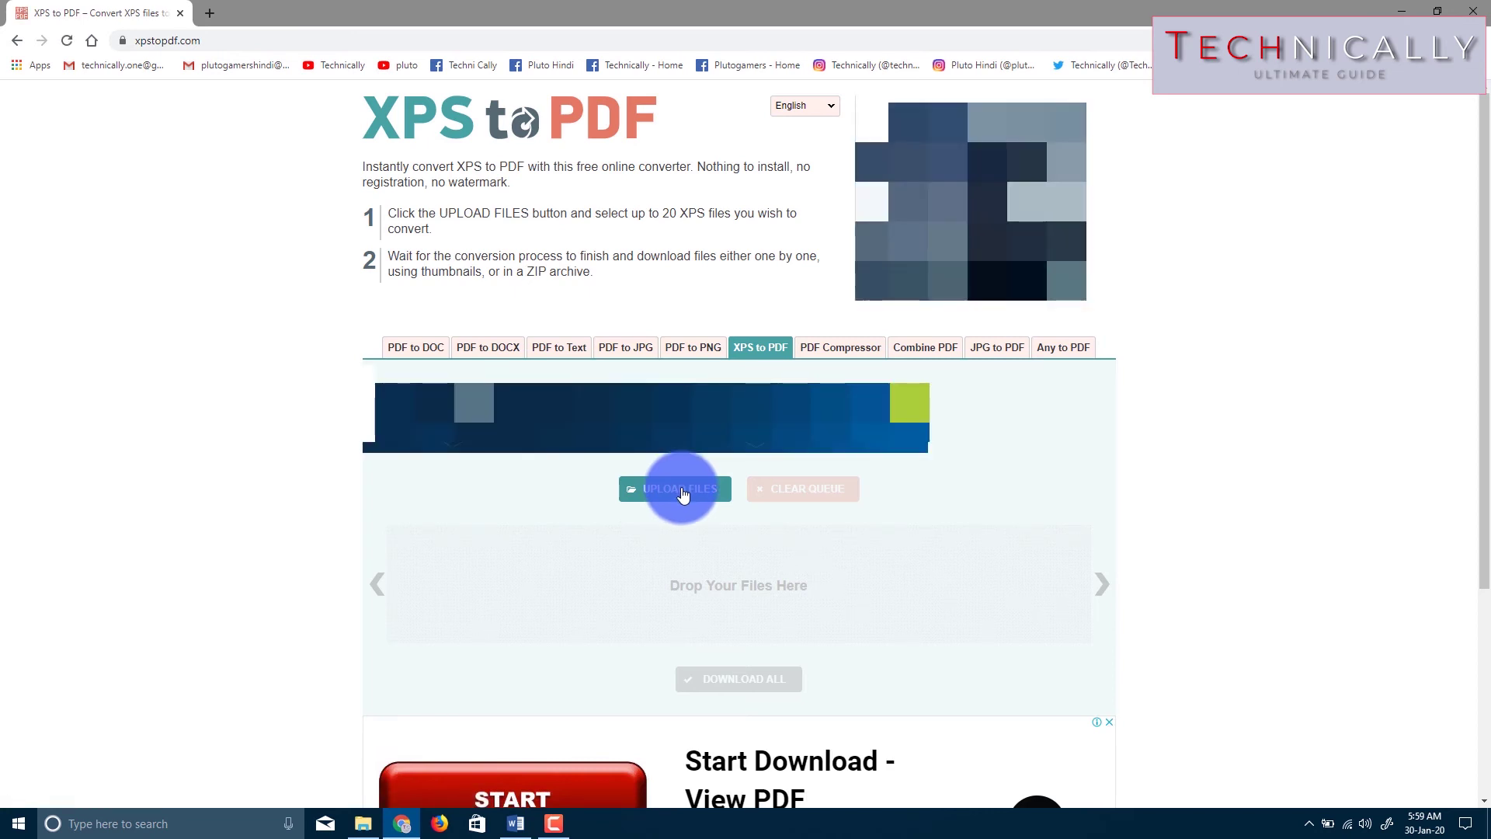
Step: Upload Bangla xps.oxps from the Desktop to xpstopdf.com for conversion
{"action": "left_click", "coordinate": [682, 495]}
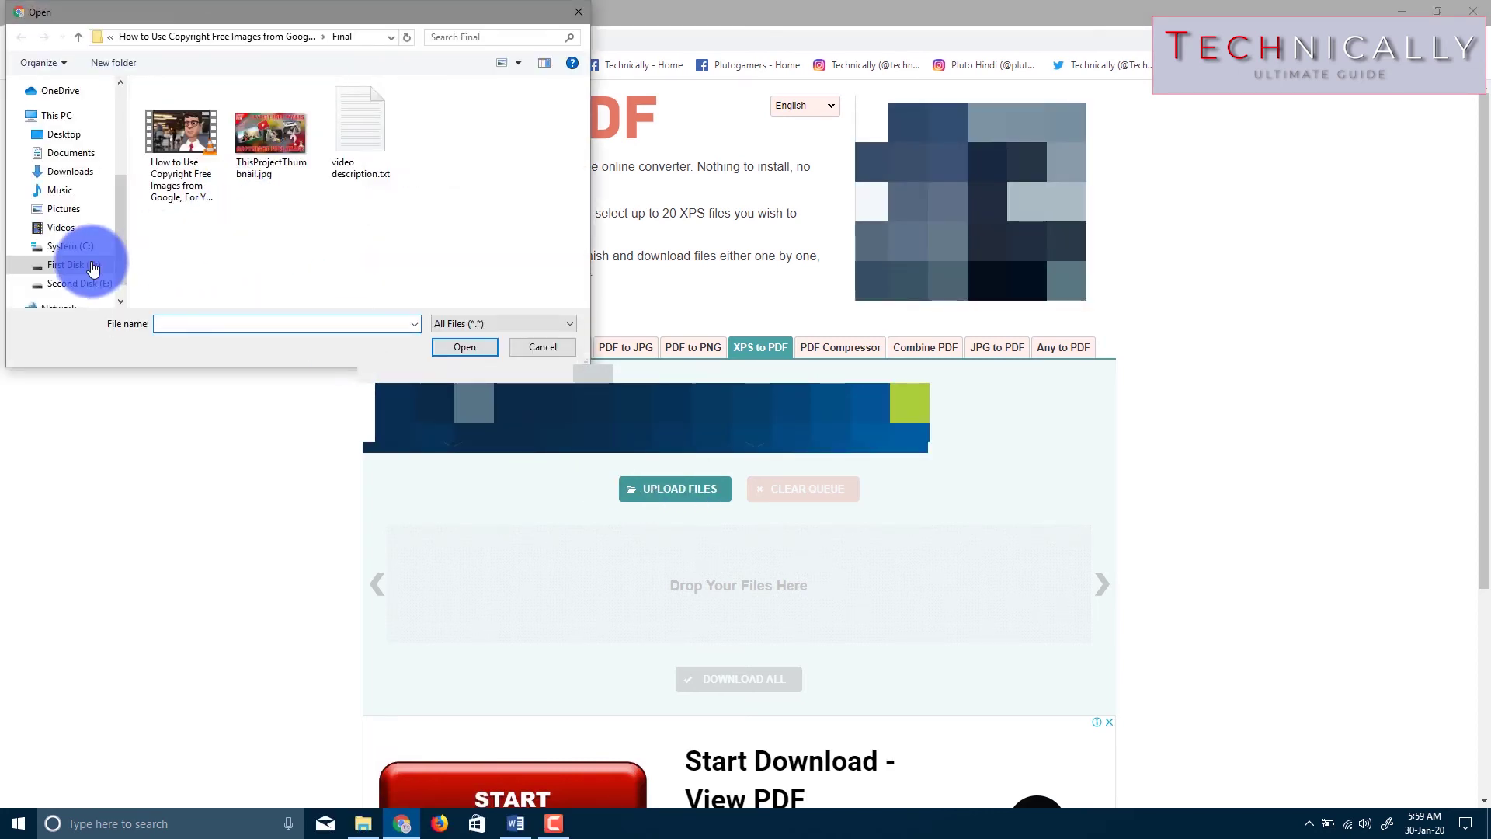
{"action": "left_click", "coordinate": [58, 135]}
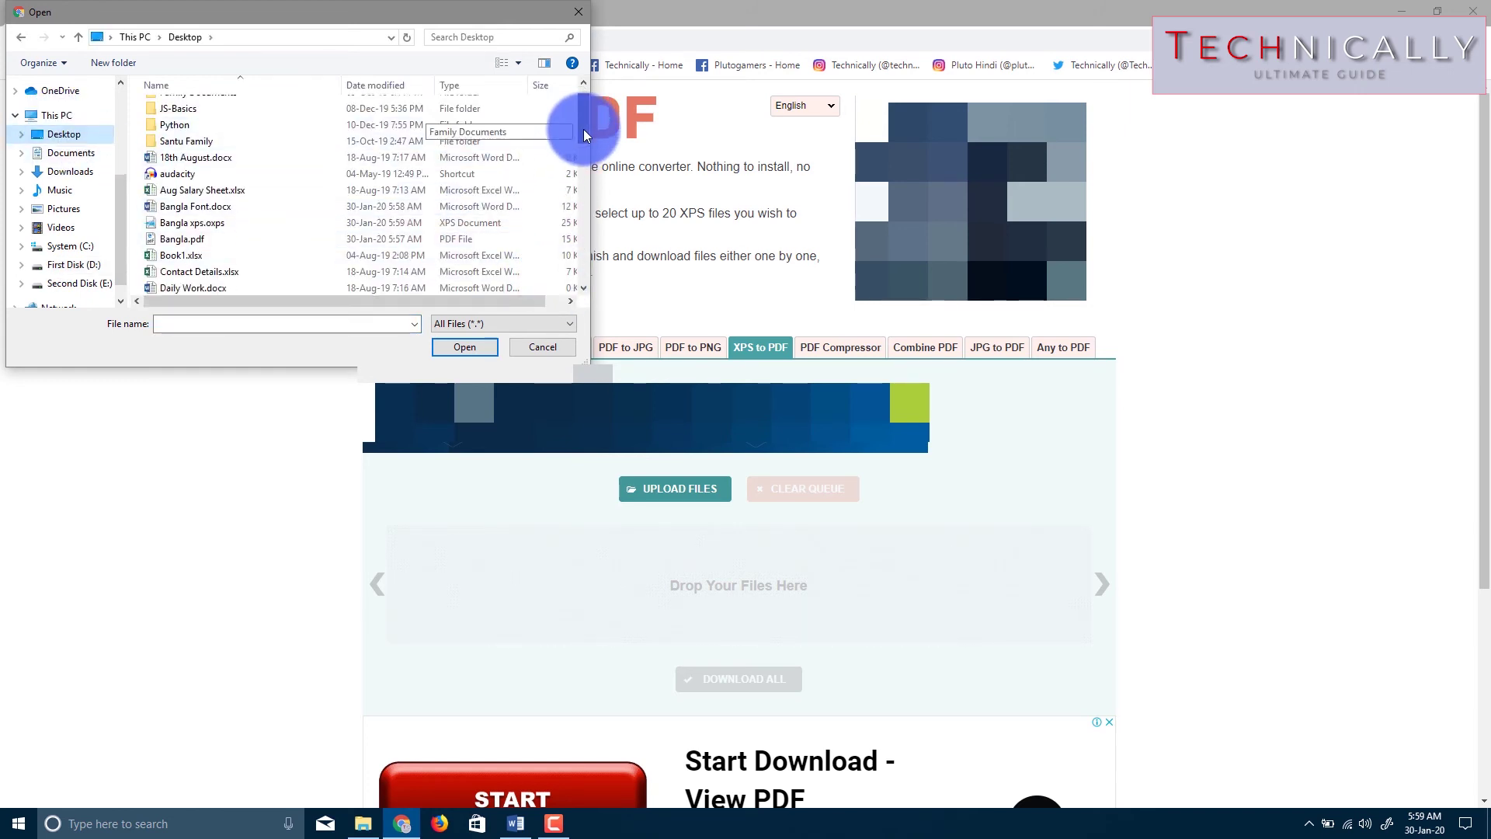
{"action": "left_click_drag", "start_coordinate": [584, 124], "coordinate": [575, 132]}
{"action": "left_click", "coordinate": [212, 218]}
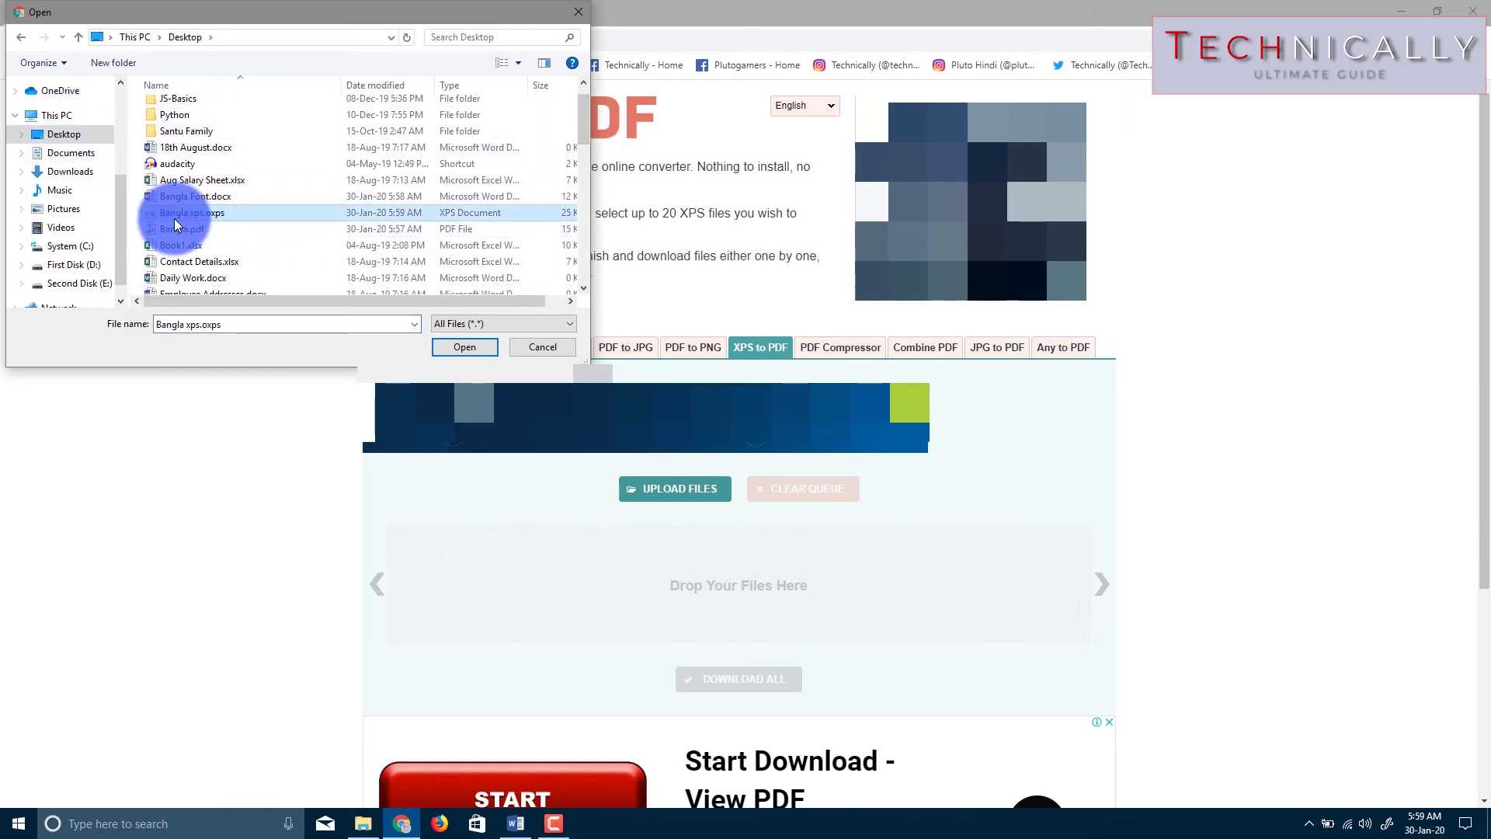
{"action": "mouse_move", "coordinate": [193, 213]}
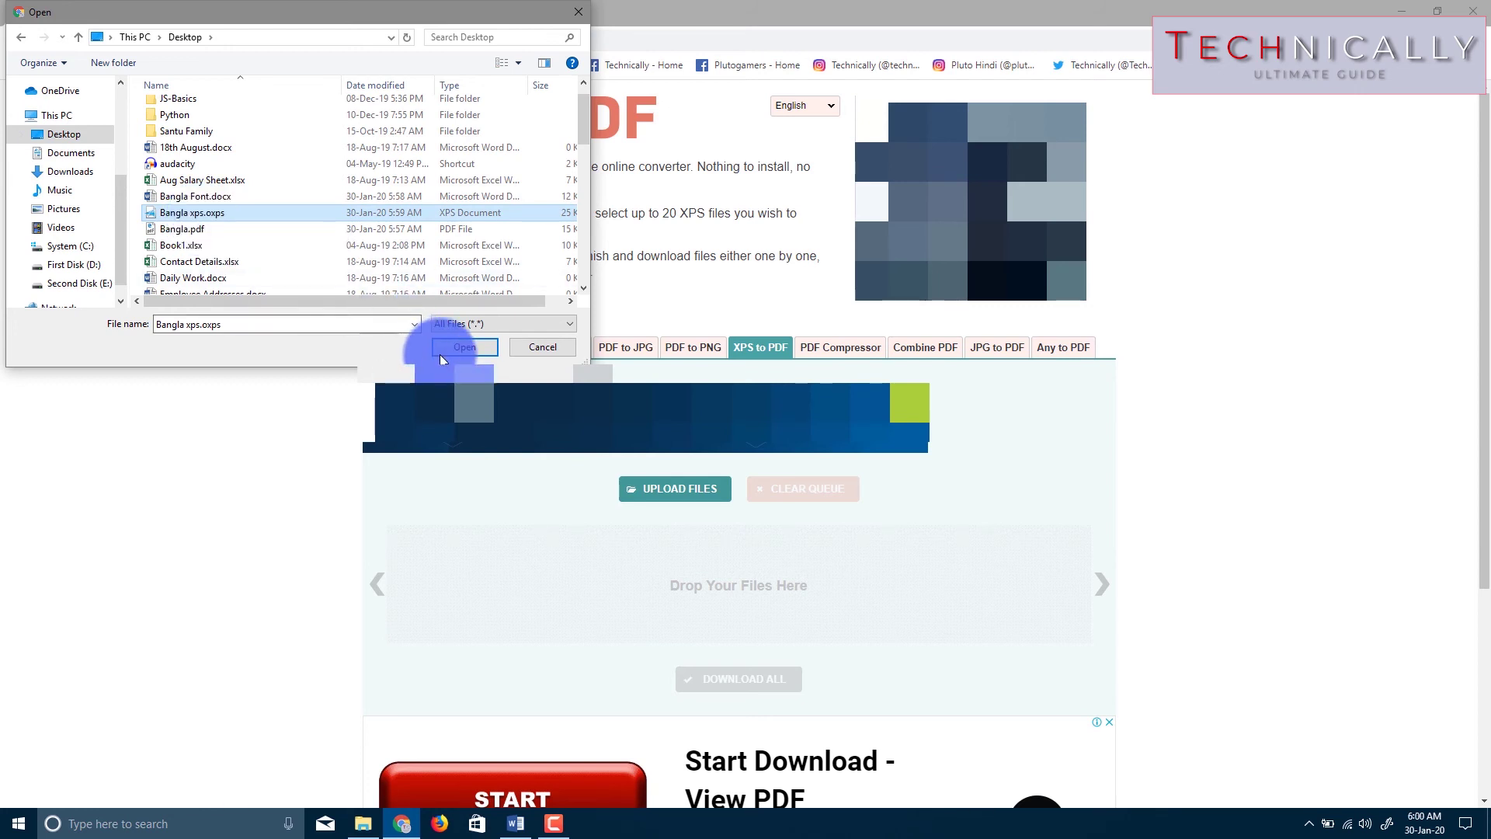
{"action": "left_click", "coordinate": [450, 343]}
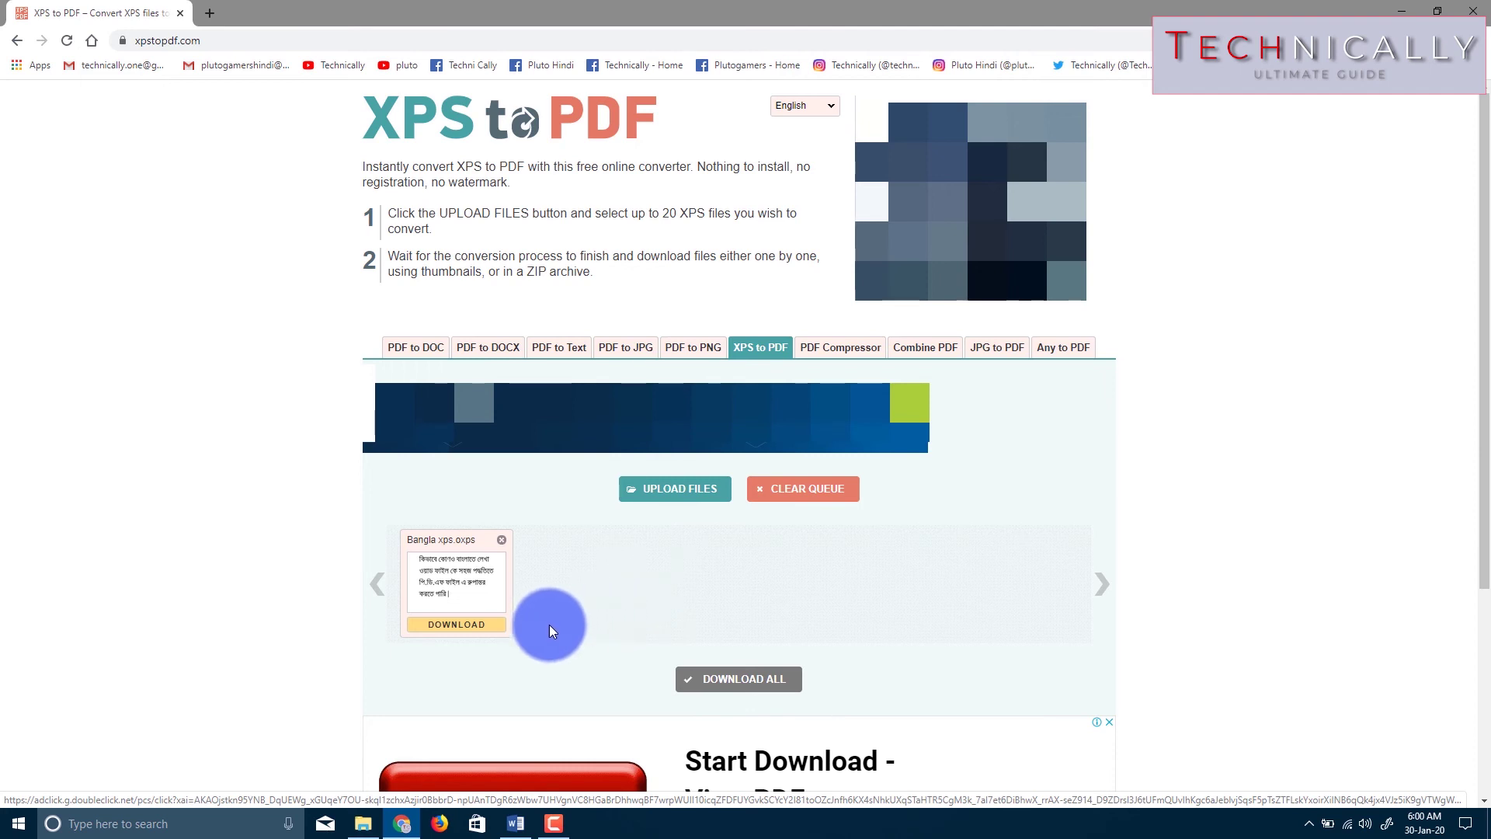
Step: Download the converted Bangla xps.pdf and save it to the Desktop
{"action": "left_click", "coordinate": [496, 629]}
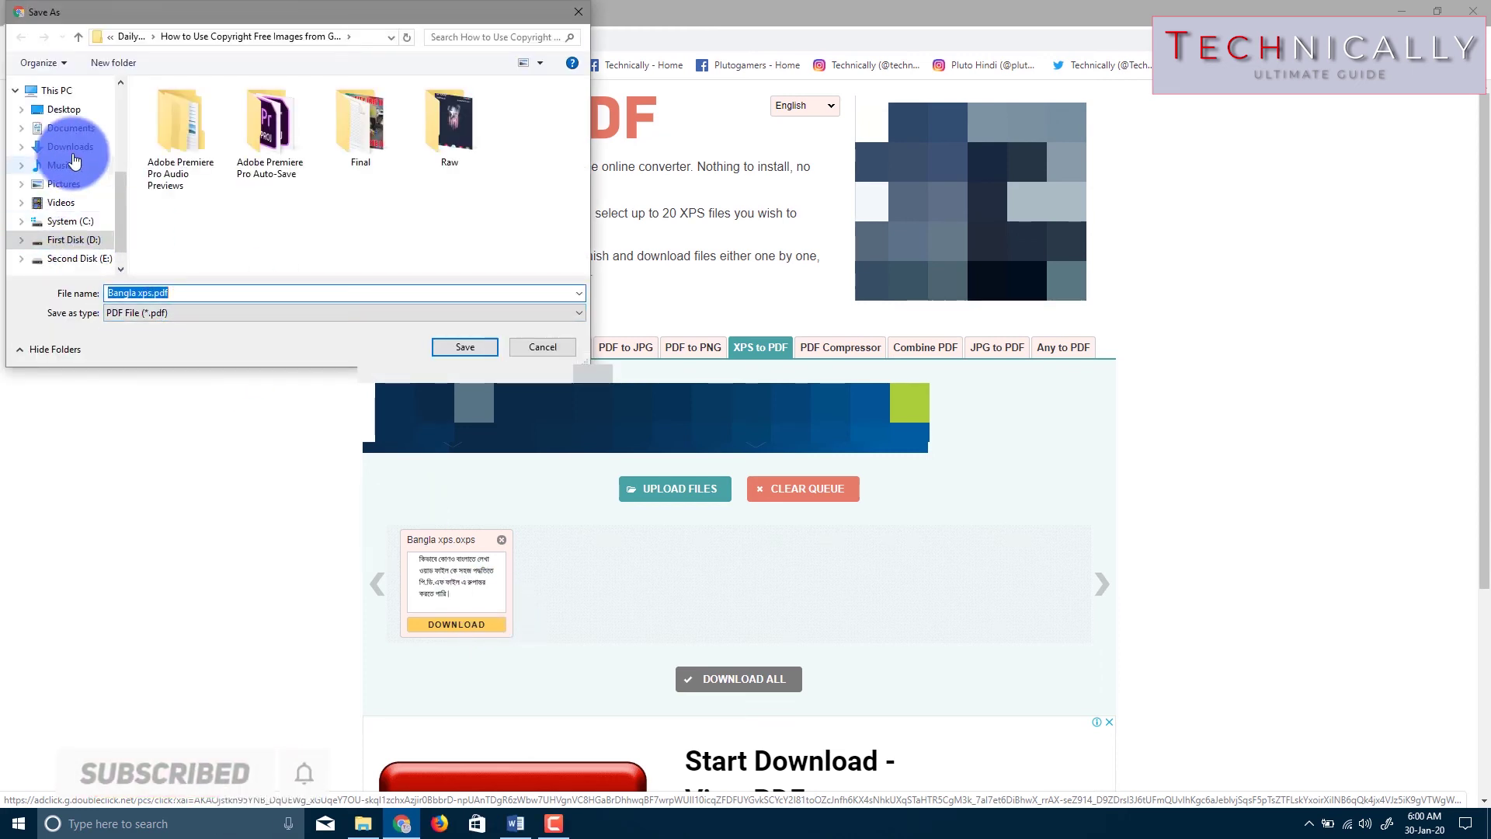
{"action": "left_click", "coordinate": [69, 119]}
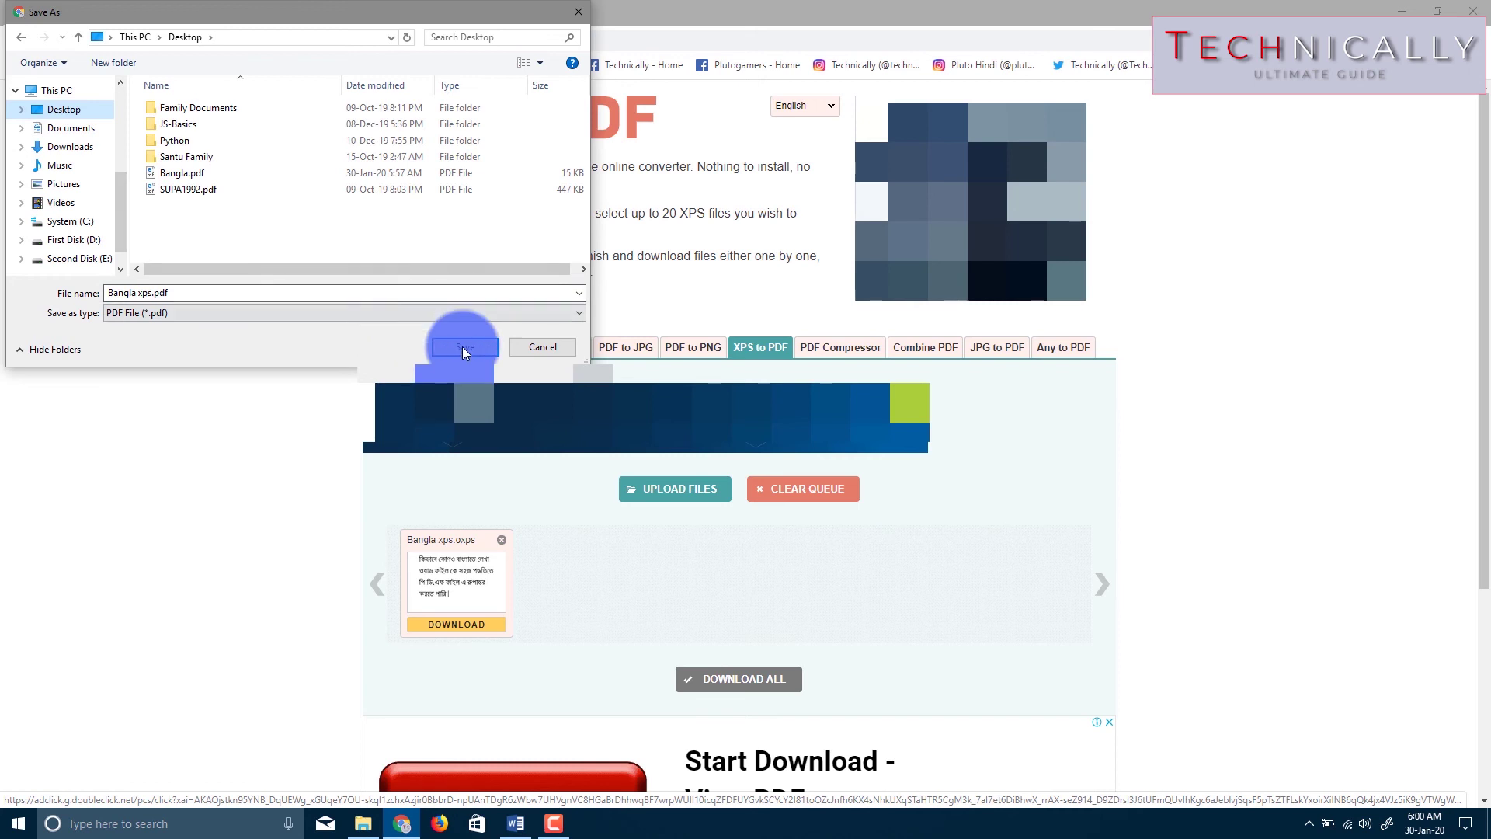
{"action": "left_click", "coordinate": [483, 347]}
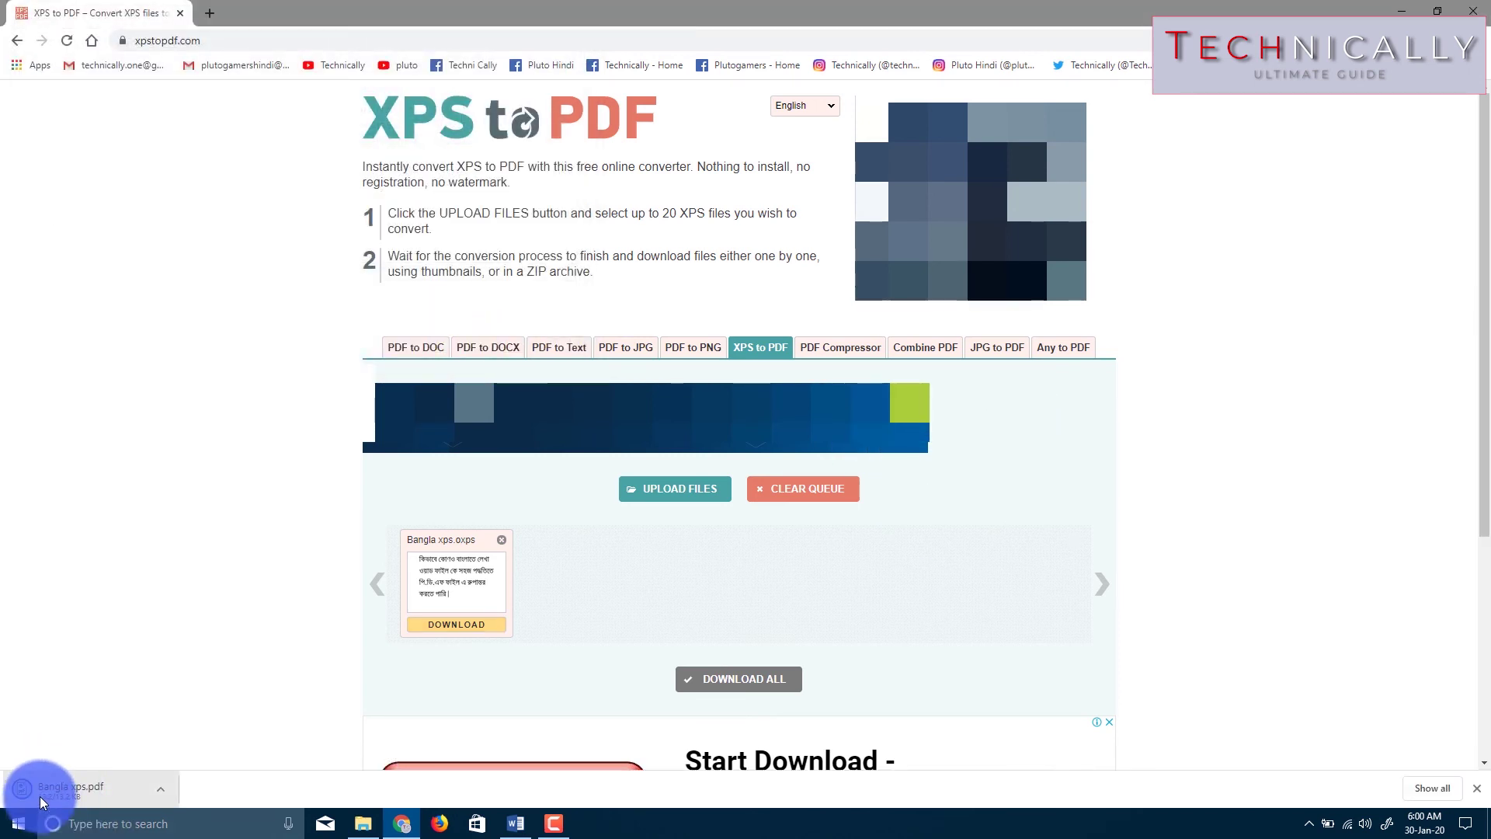
Step: Minimize Chrome and open Bangla xps.pdf from the Desktop in Edge
{"action": "left_click", "coordinate": [1402, 11]}
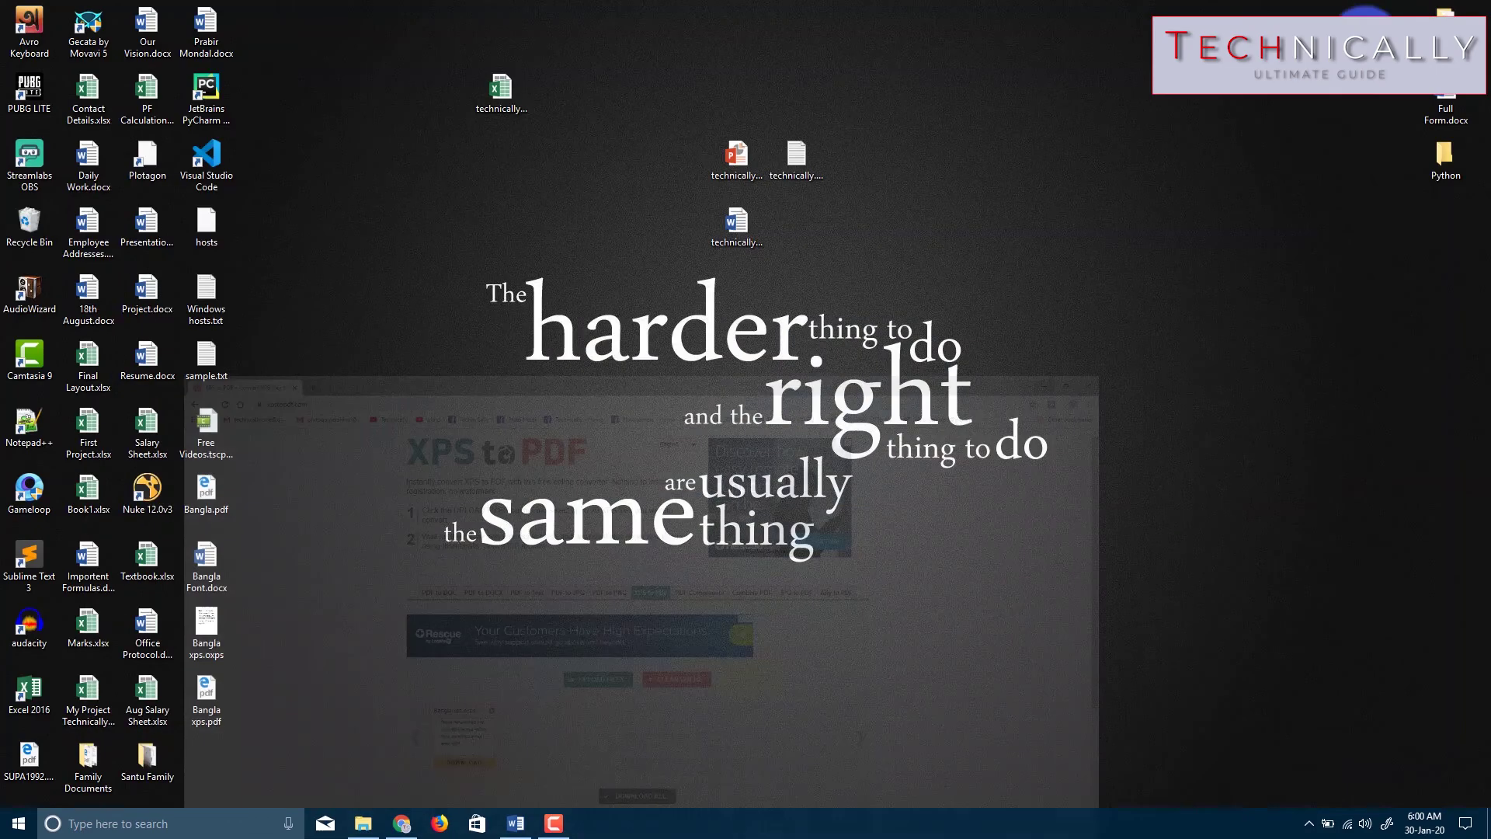
{"action": "double_click", "coordinate": [210, 727]}
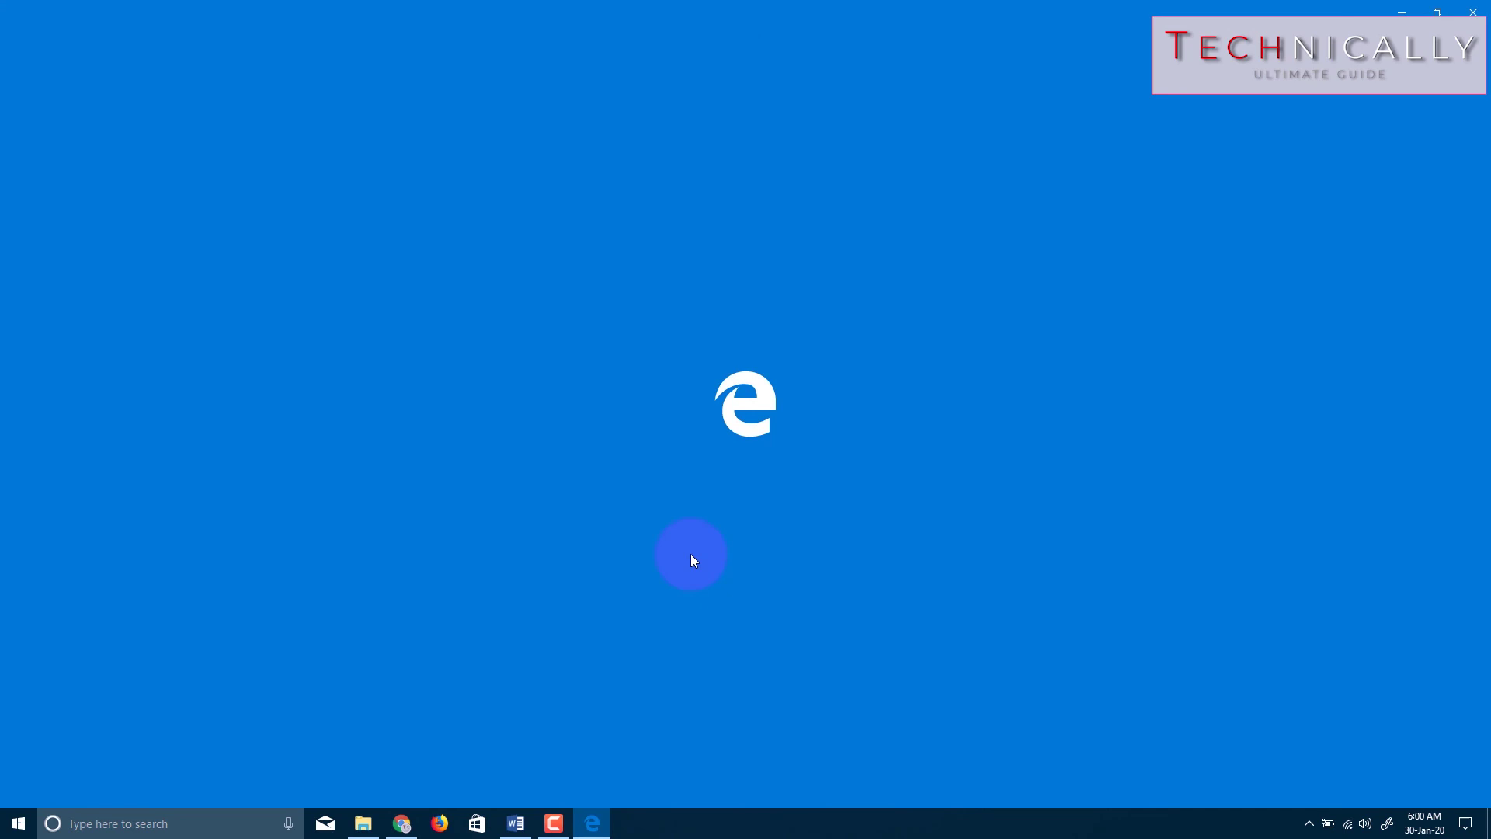